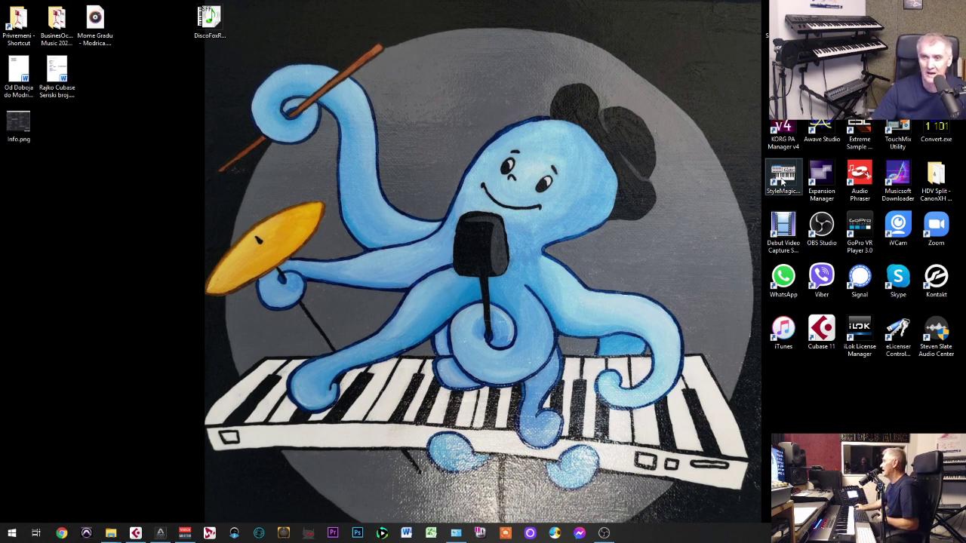
- Launch StyleMagic YA from the desktop
click(784, 176)
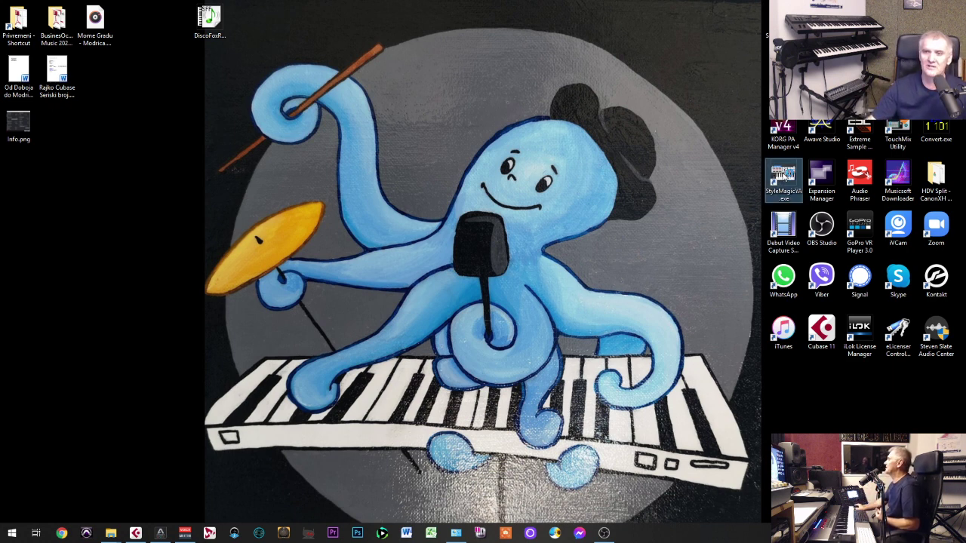
double_click(785, 175)
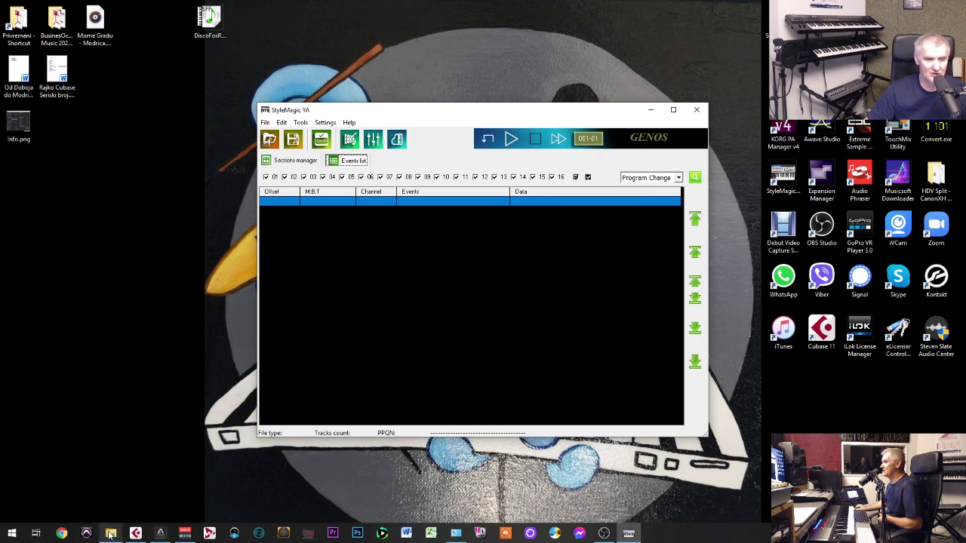
- Look through the Genos factory style folders in File Explorer, going up from Entertainer, and put the window away
mouse_move(110, 532)
click(88, 506)
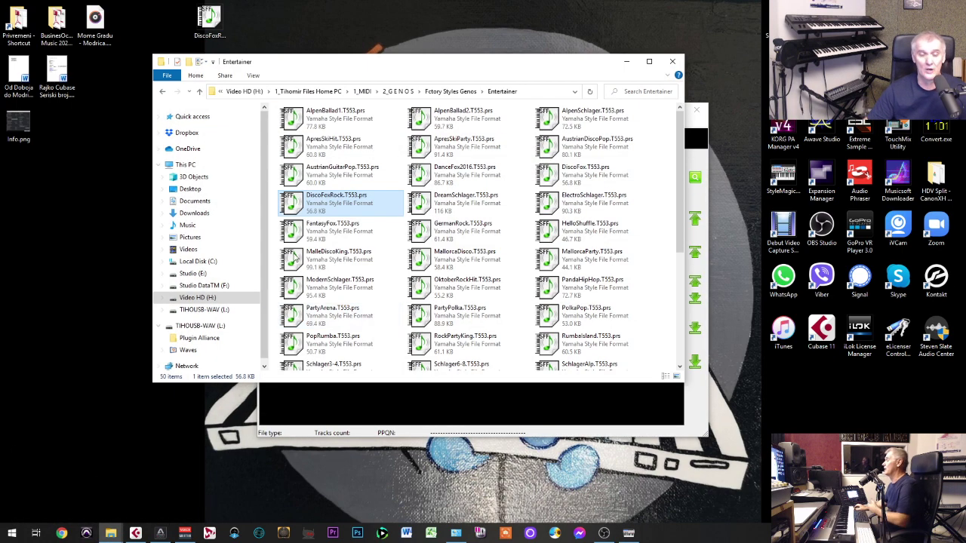
click(198, 92)
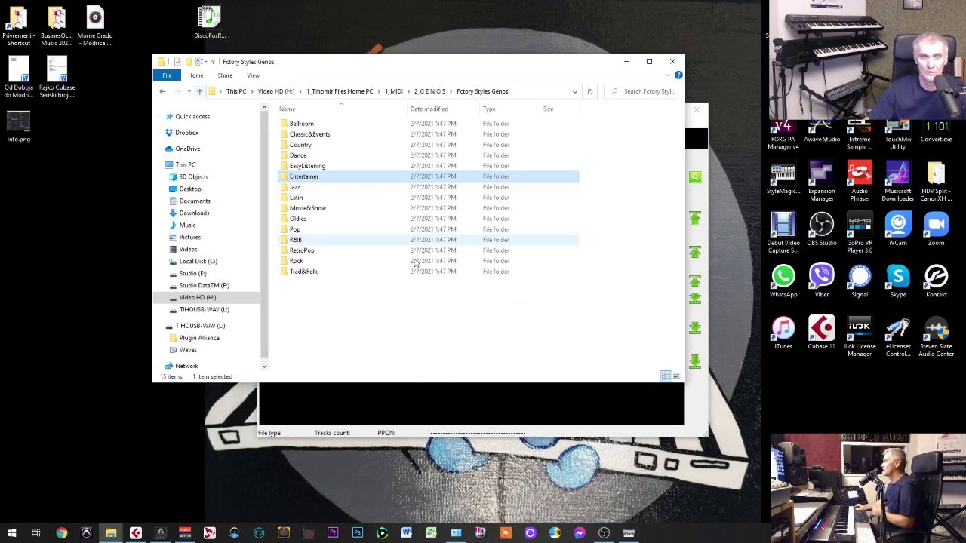
click(198, 92)
click(626, 61)
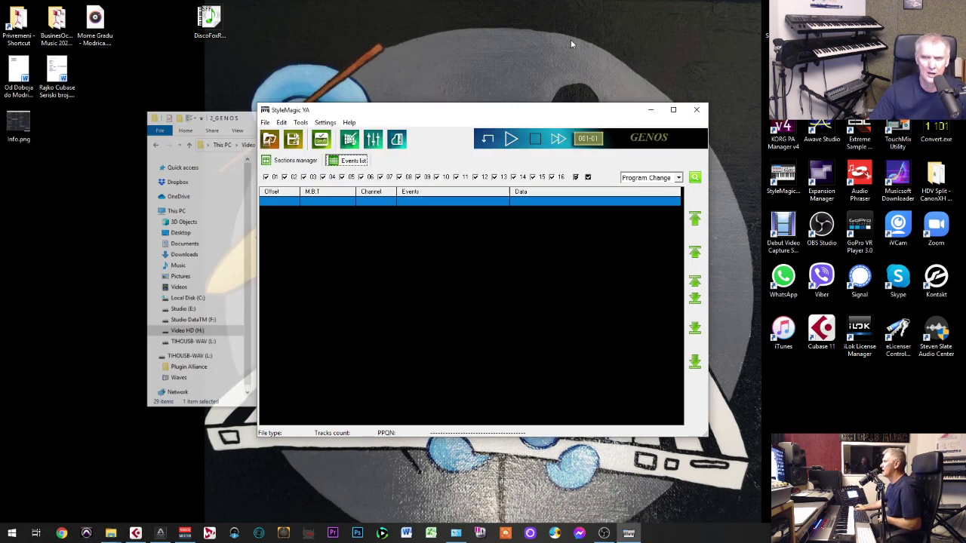
- Load the desktop style DiscoFoxRock.T553.prs into StyleMagic YA, save it as DiscoFoxRock.T553.mid on the desktop and close the program
drag(209, 19, 420, 295)
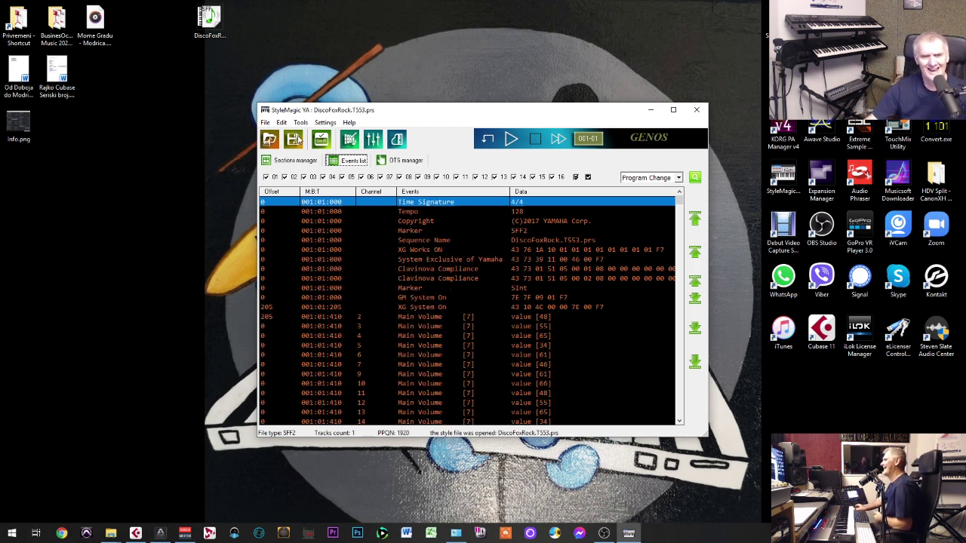
click(264, 123)
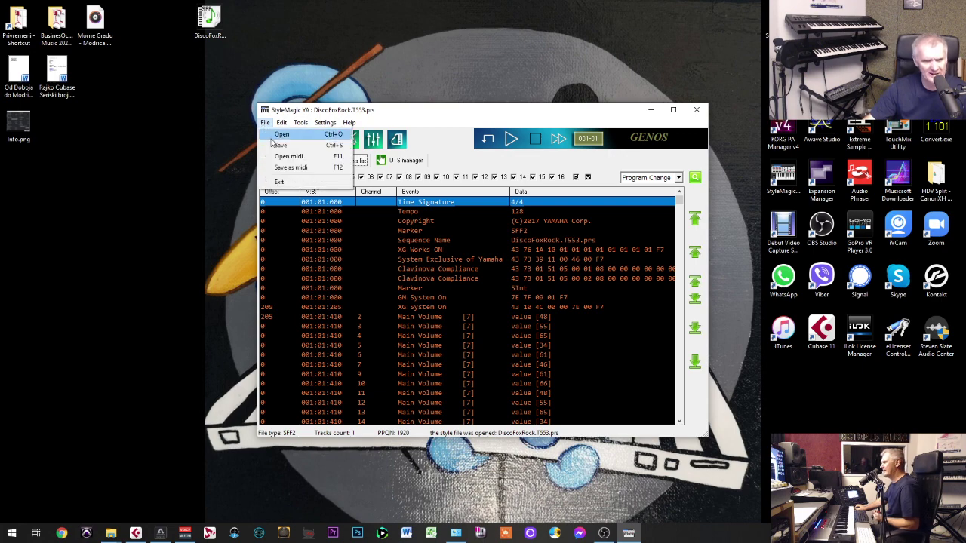
click(289, 168)
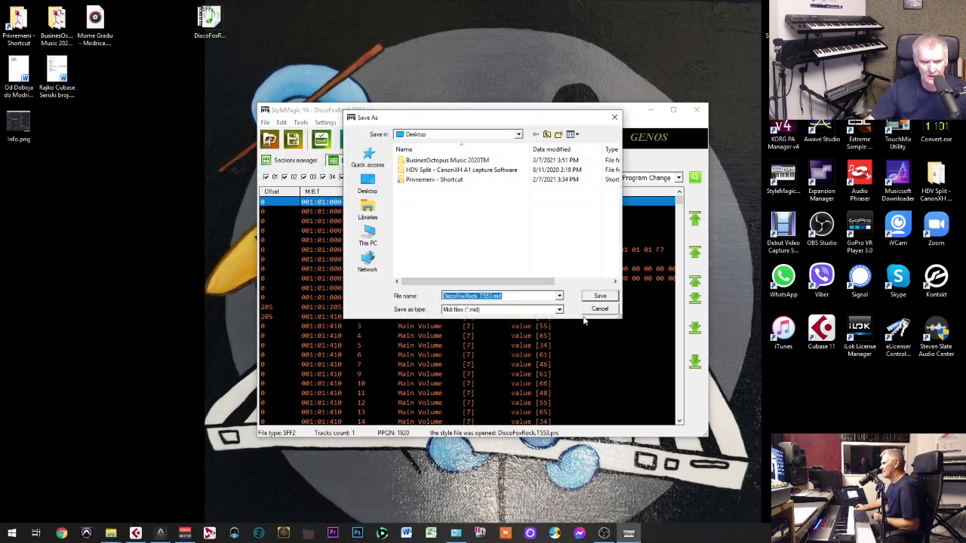
click(608, 298)
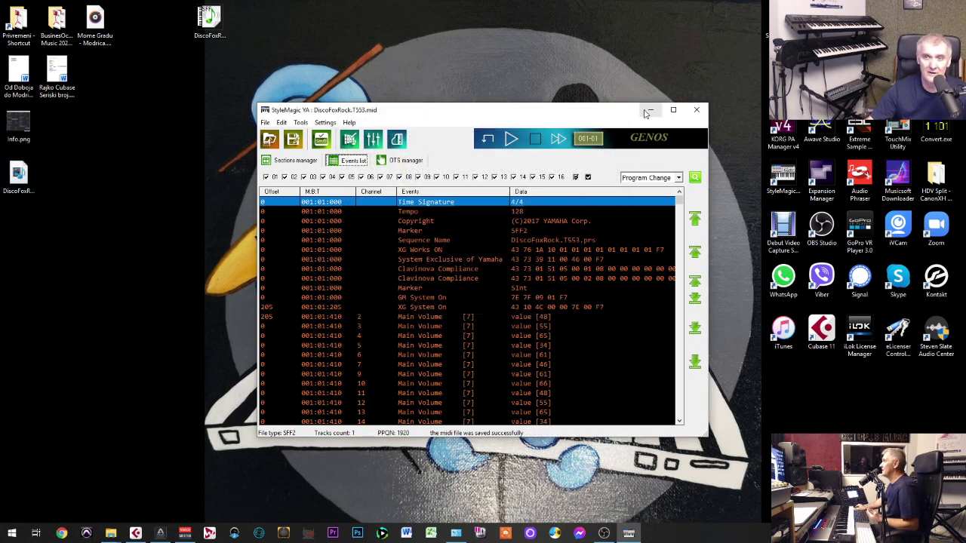
click(698, 111)
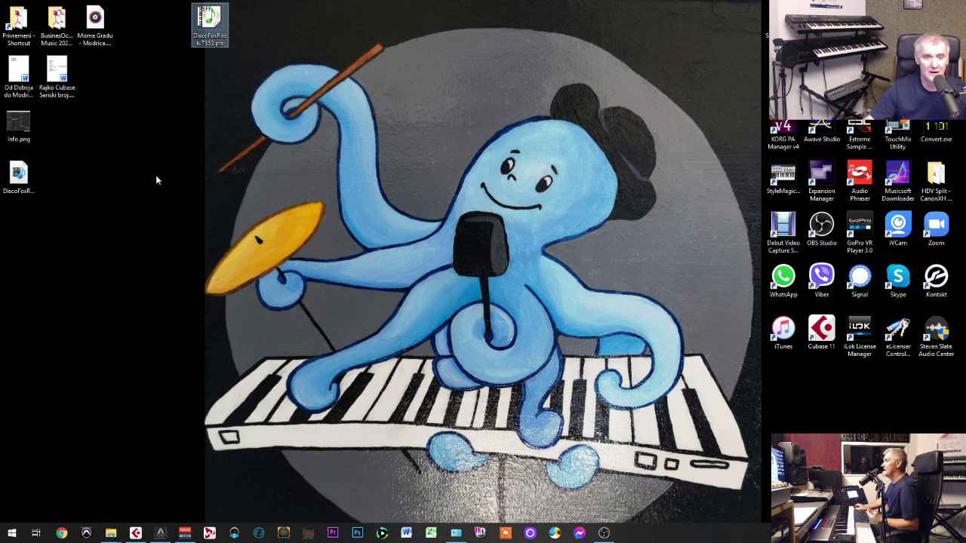
- Switch to Cubase and examine the 8BeatAdria project's MIDI parts, section markers, instrument tracks and export options
click(135, 533)
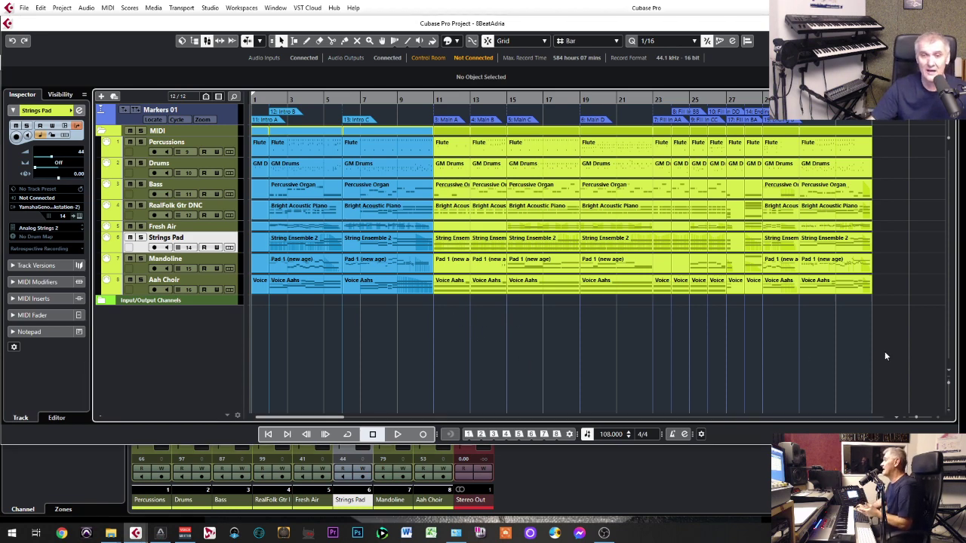
drag(884, 353, 245, 128)
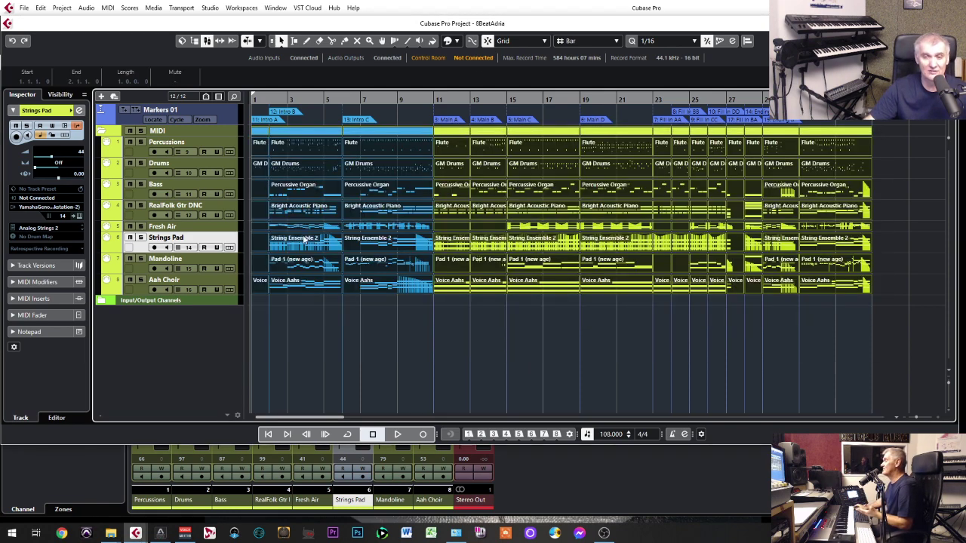
click(304, 305)
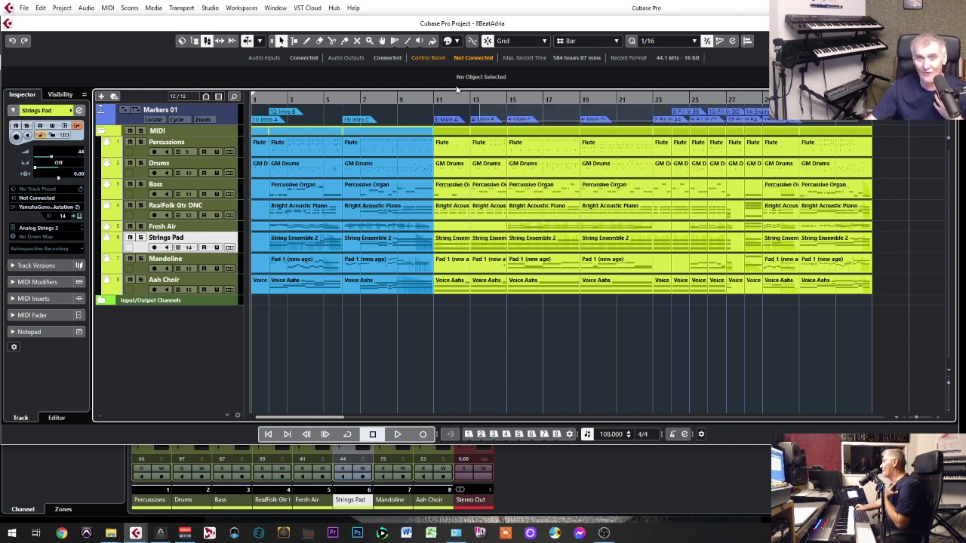
click(255, 116)
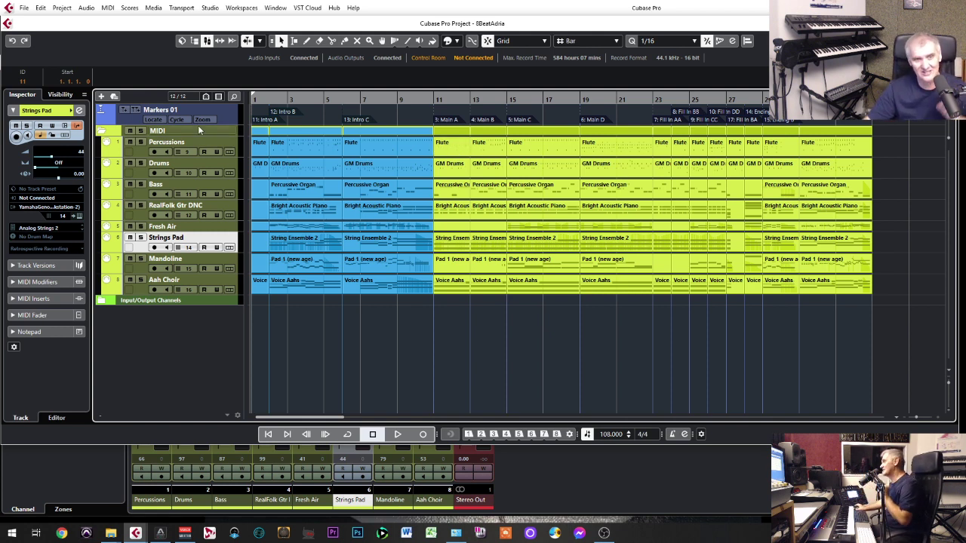
click(139, 155)
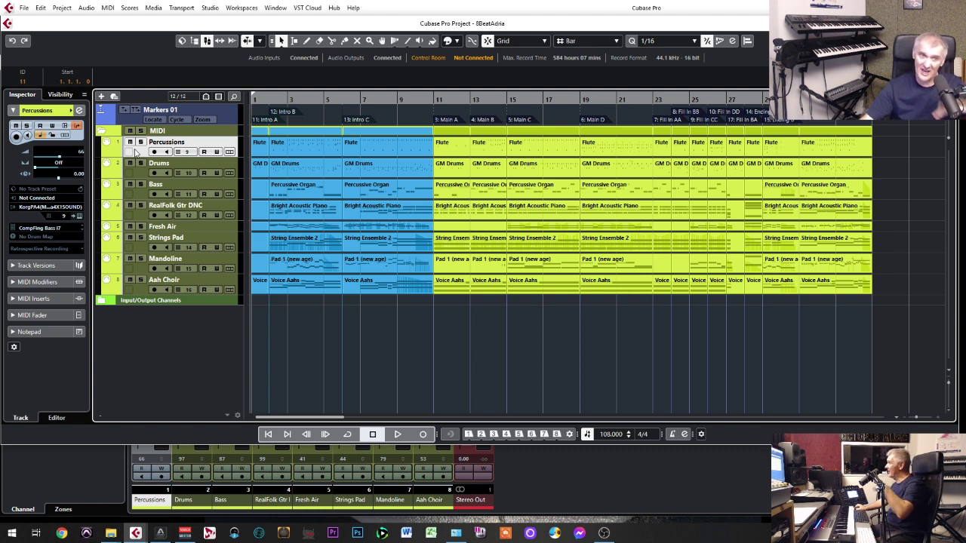
click(145, 200)
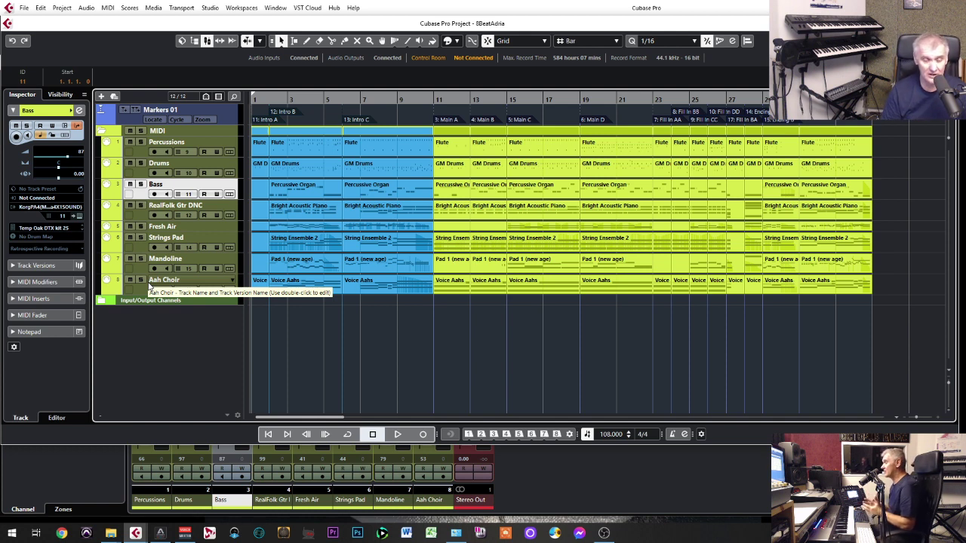
click(24, 7)
mouse_move(49, 171)
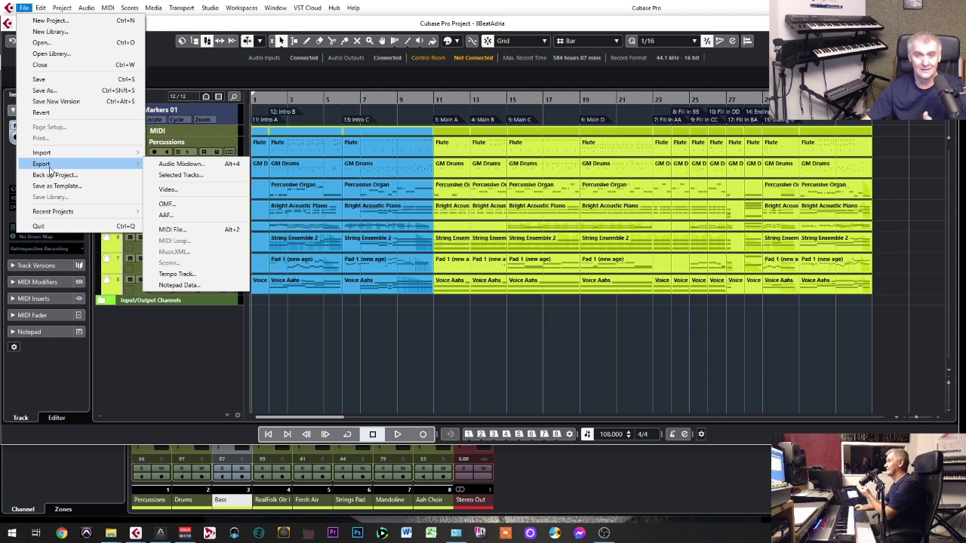
click(358, 365)
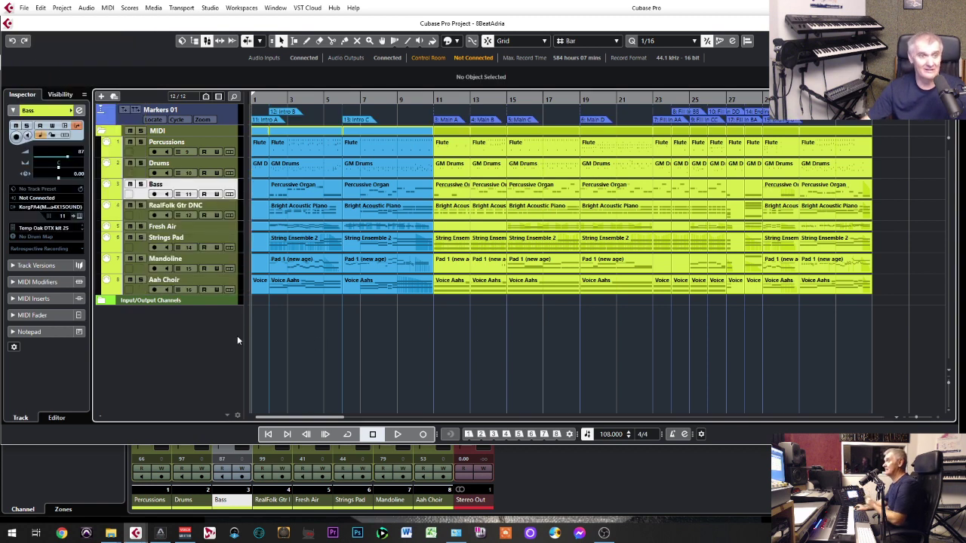
- Route the Bass track's MIDI output to the Yamaha Genos device
click(38, 205)
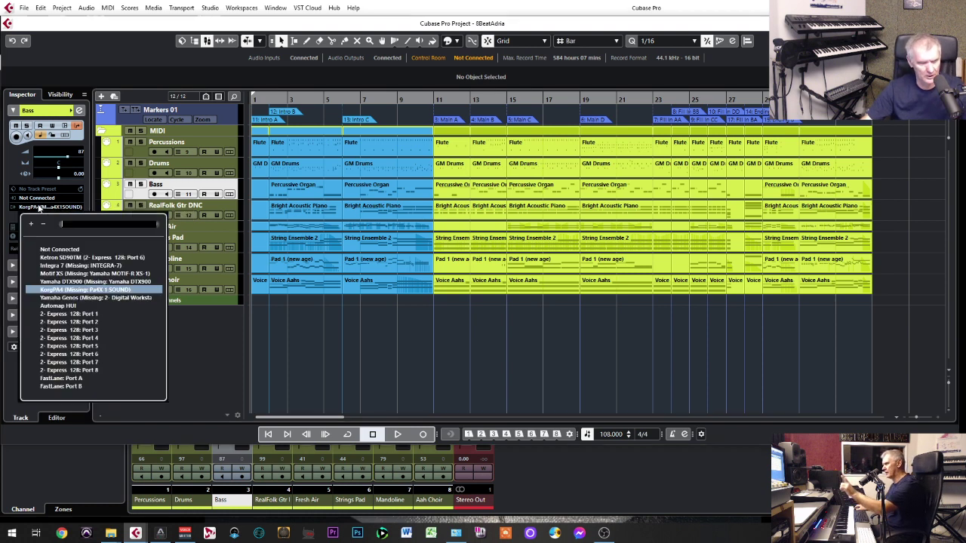
click(72, 298)
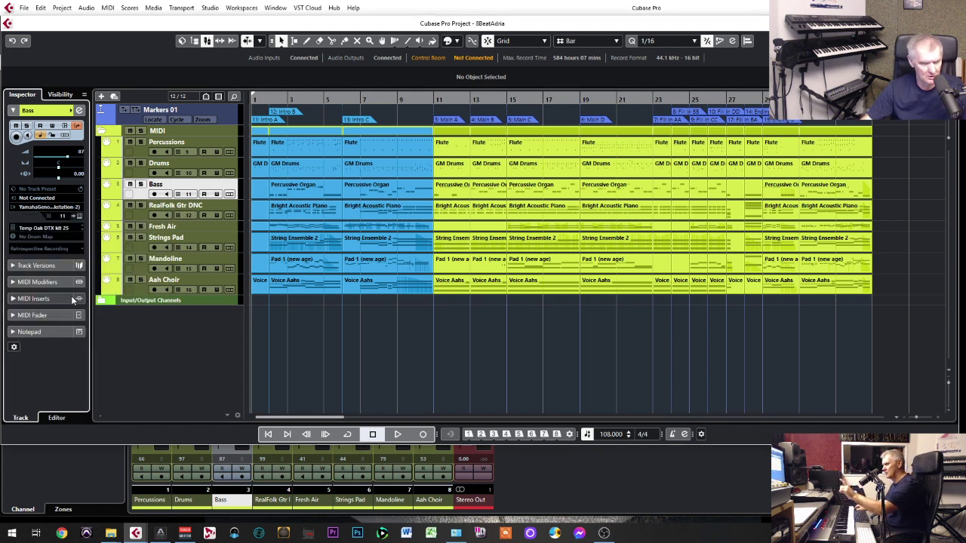
- Examine the Genos voice categories available for the Bass track, including Piano, E.Piano and Legacy/Bass, without choosing a voice
click(47, 228)
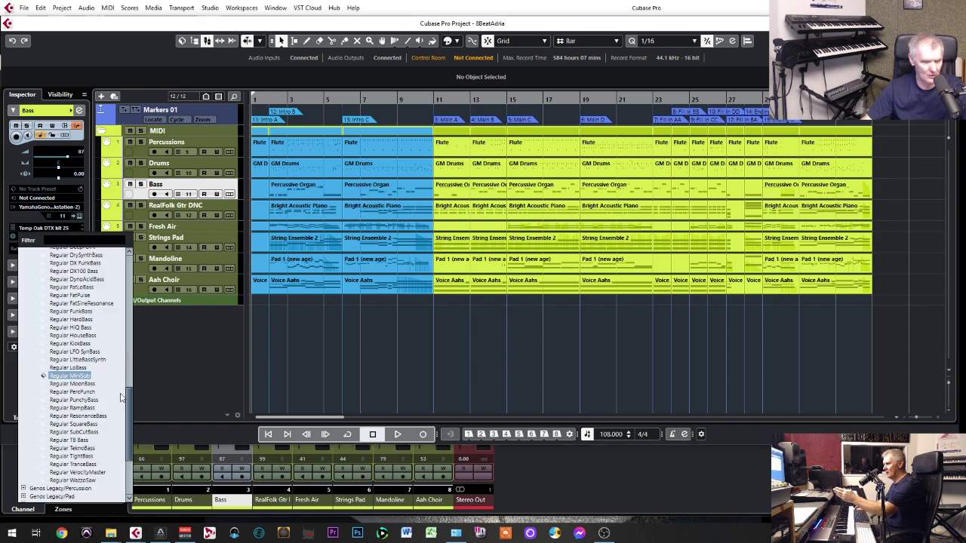
drag(130, 391, 139, 259)
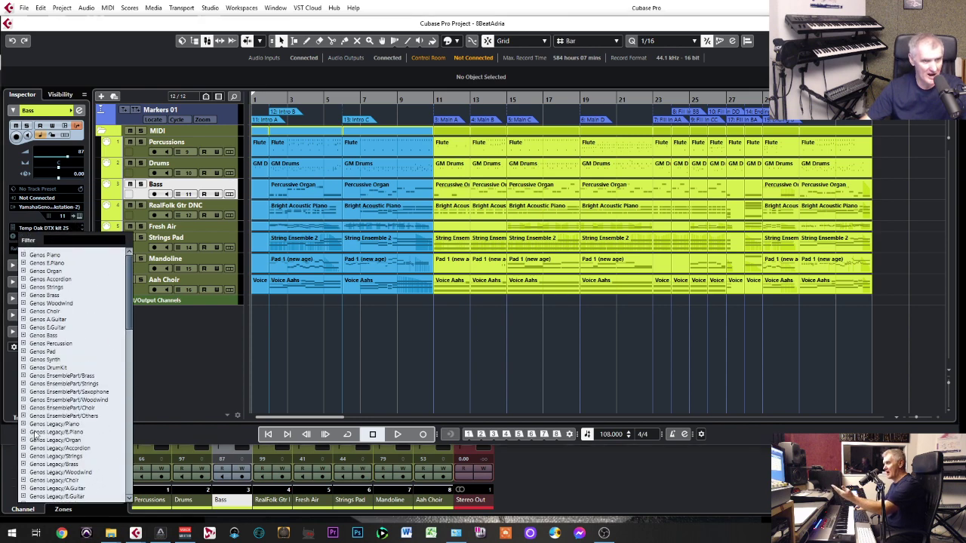
click(23, 255)
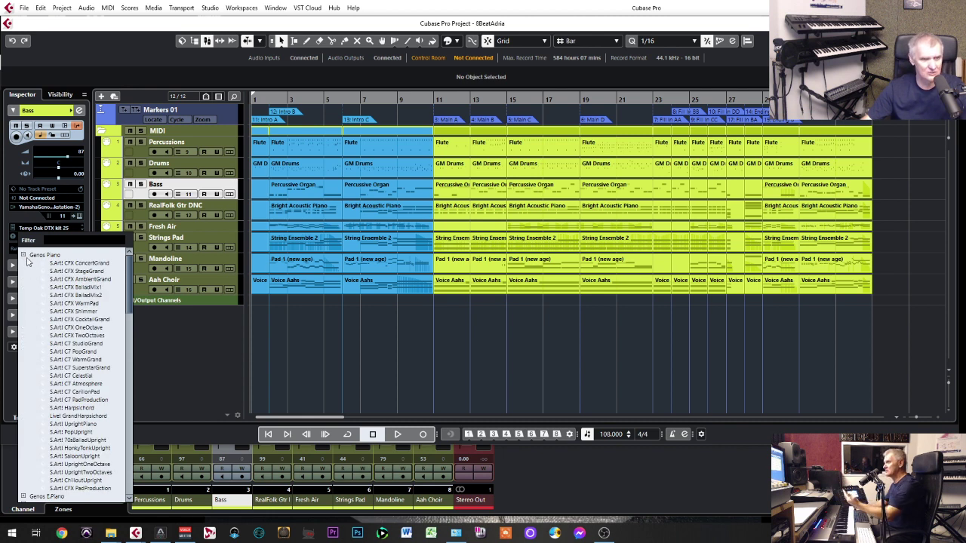
click(24, 255)
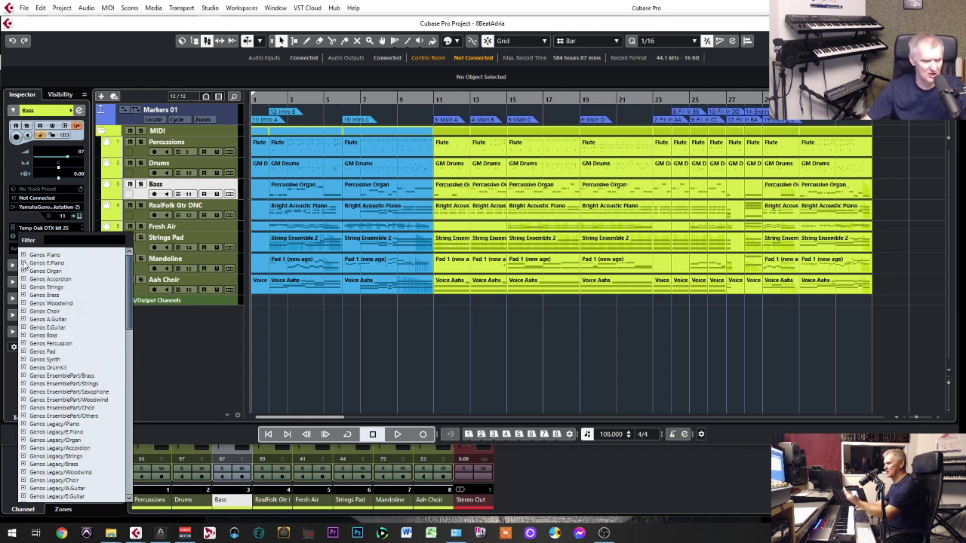
click(23, 262)
click(24, 255)
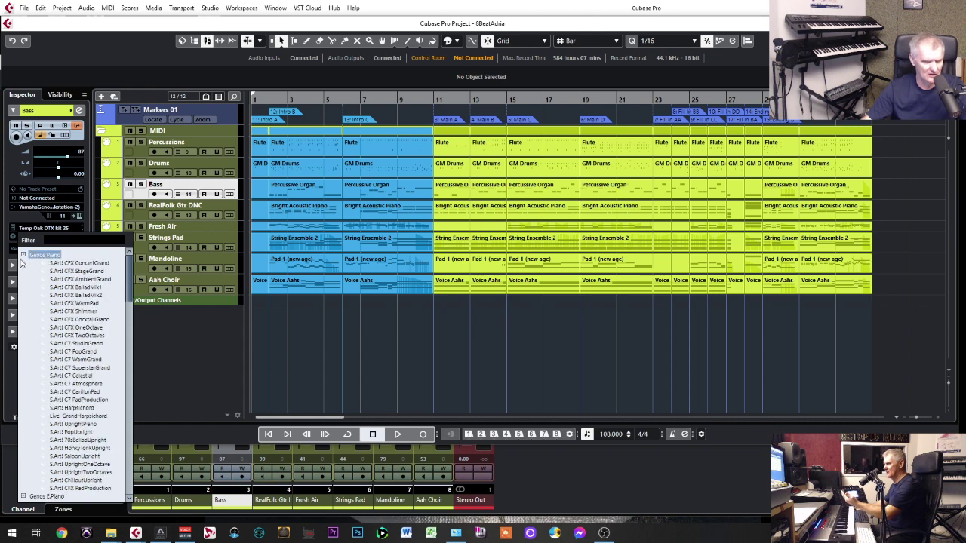
click(24, 255)
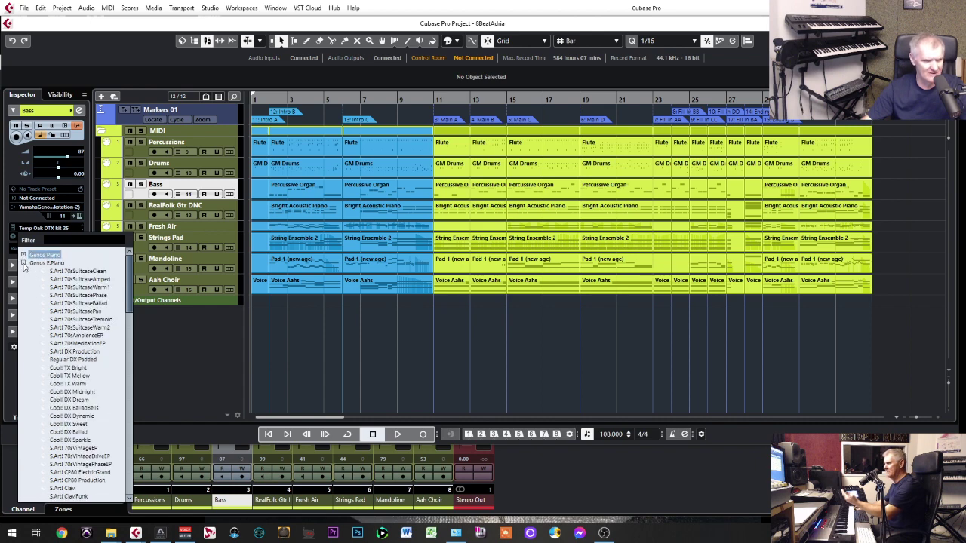
click(23, 263)
scroll(45, 317, down, 5)
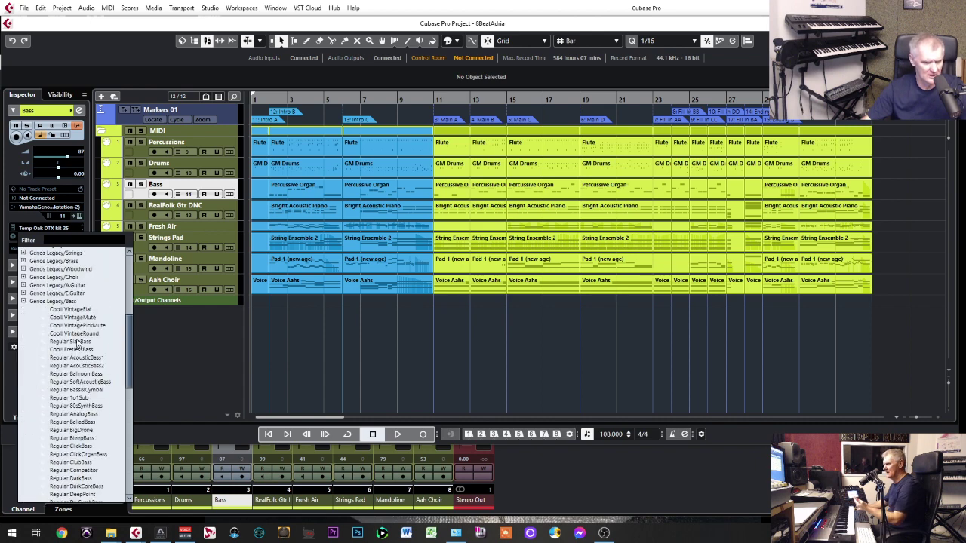
click(23, 301)
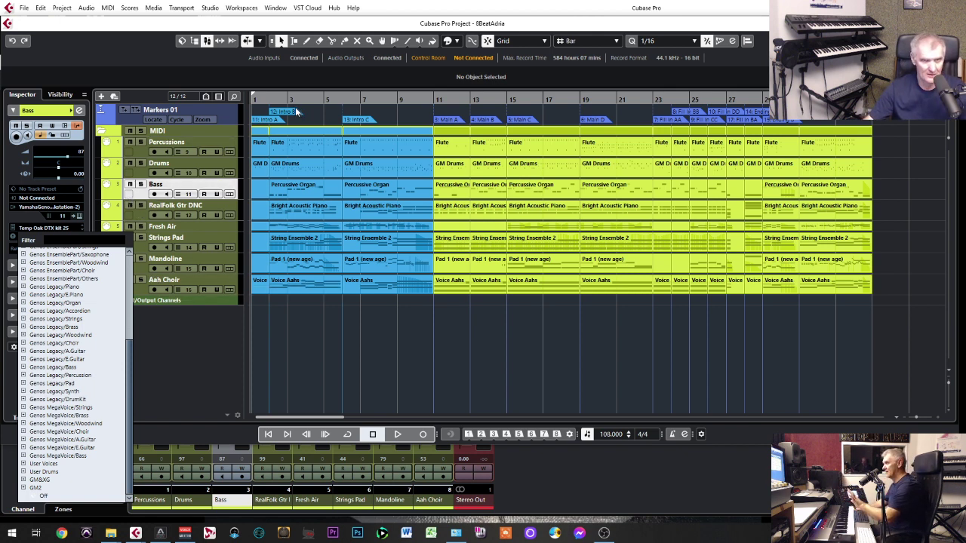
click(181, 315)
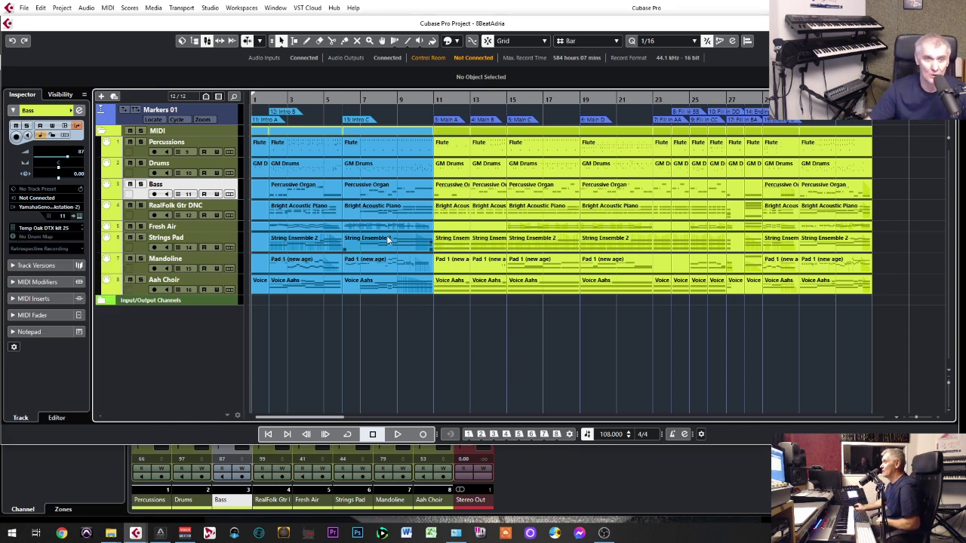
- Route the Mandoline track's MIDI output to Ketron SD90TM (2- Express 128: Port 6)
click(138, 273)
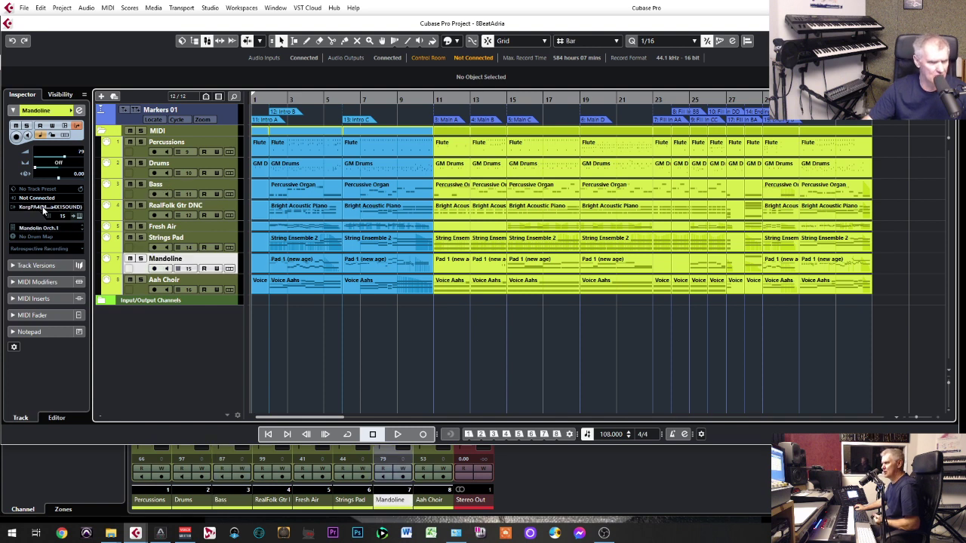
click(44, 210)
click(72, 291)
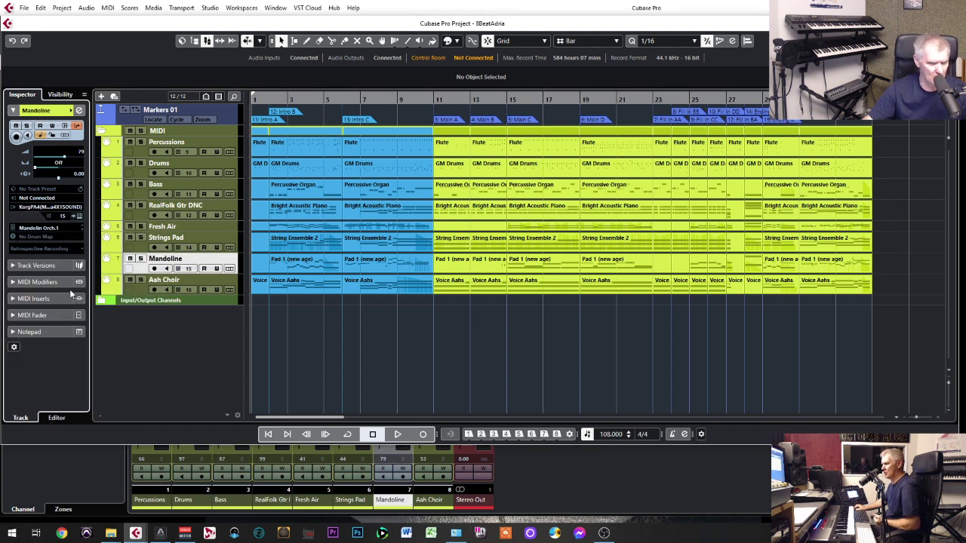
click(35, 207)
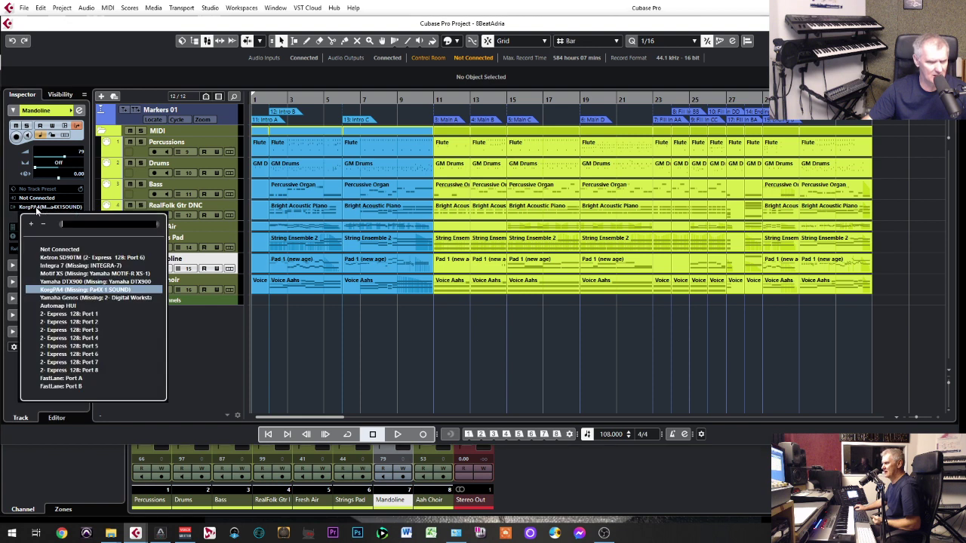
click(70, 258)
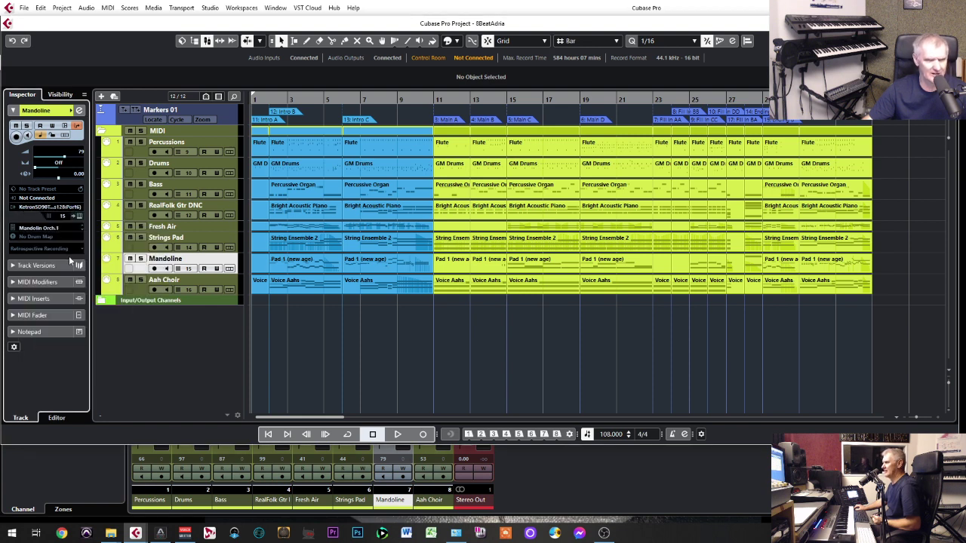
- Examine the Ketron voice groups available for the Mandoline track, including GM Voices and User Voices, without choosing a voice
click(60, 229)
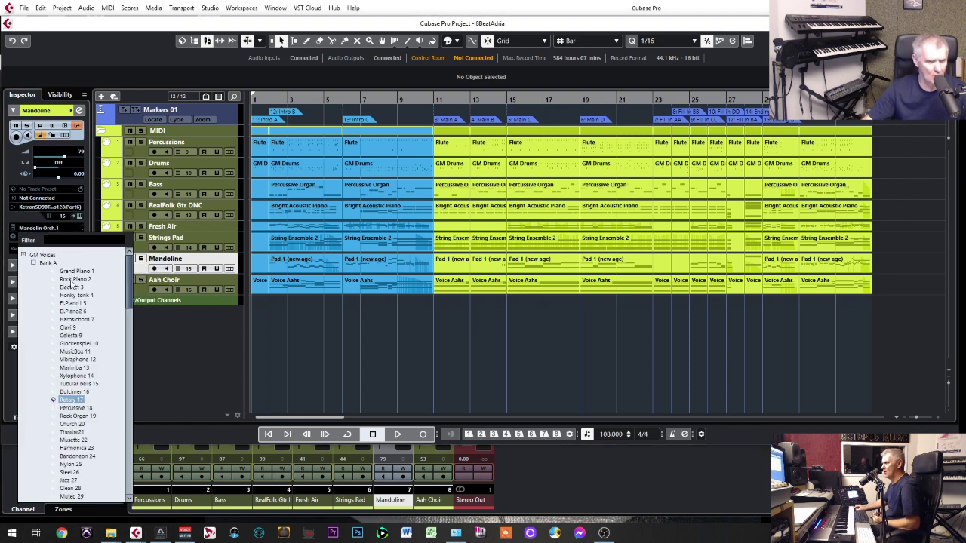
click(22, 255)
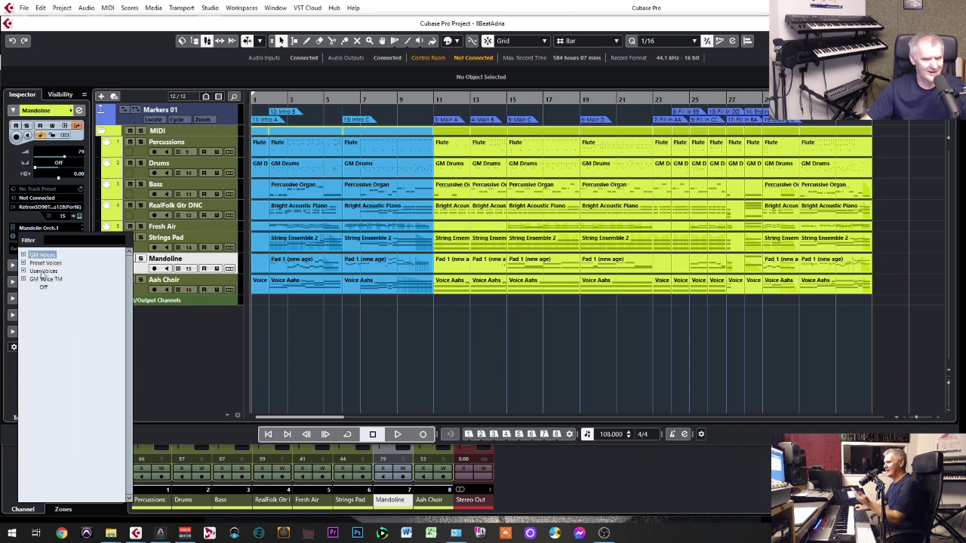
click(24, 271)
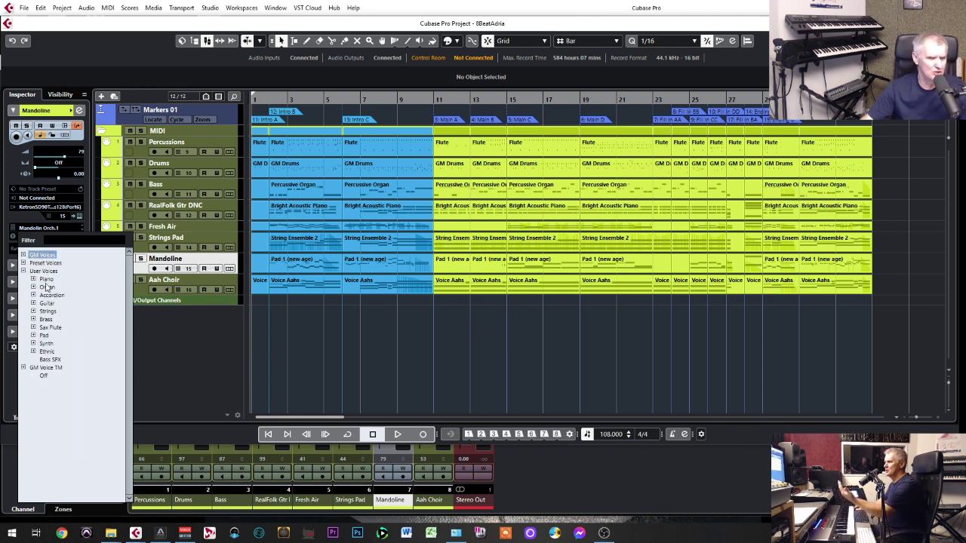
click(156, 320)
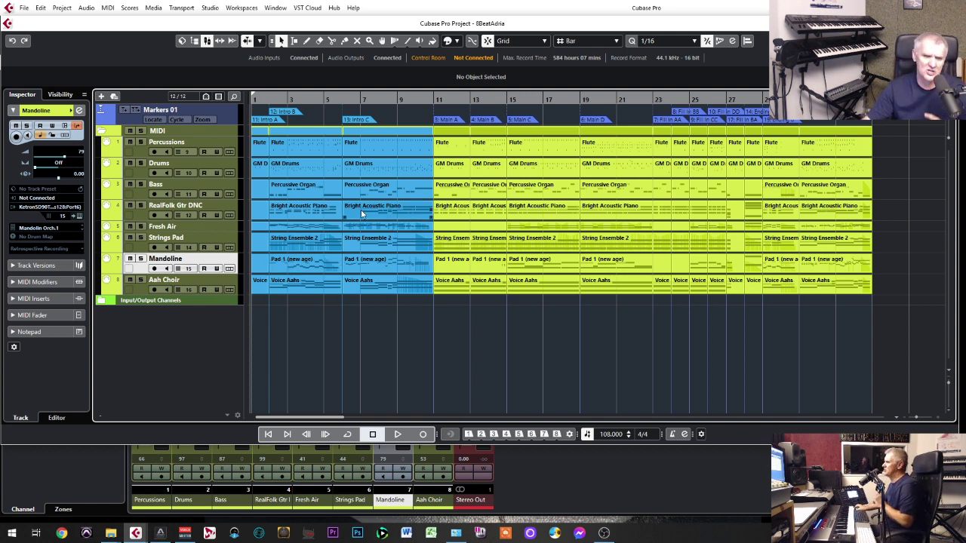
click(22, 9)
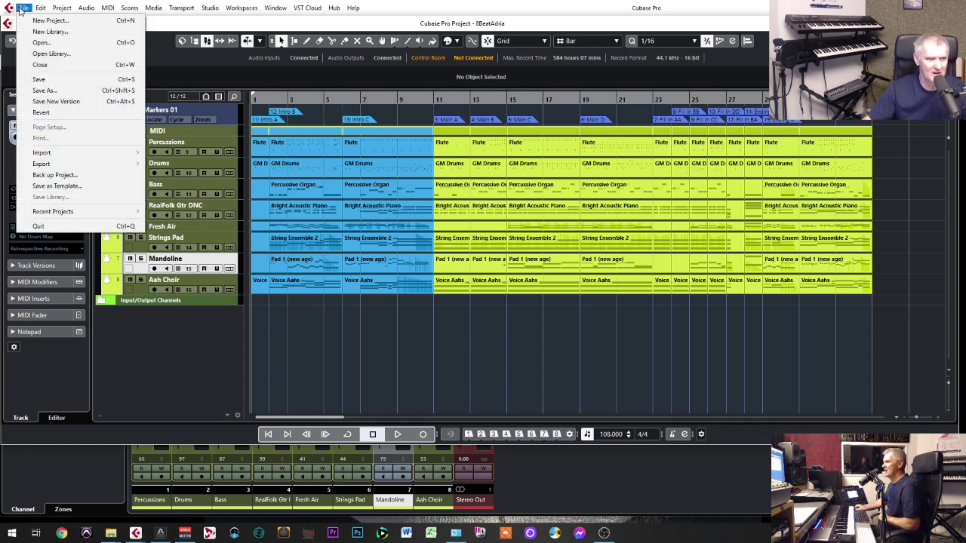
mouse_move(79, 213)
click(569, 357)
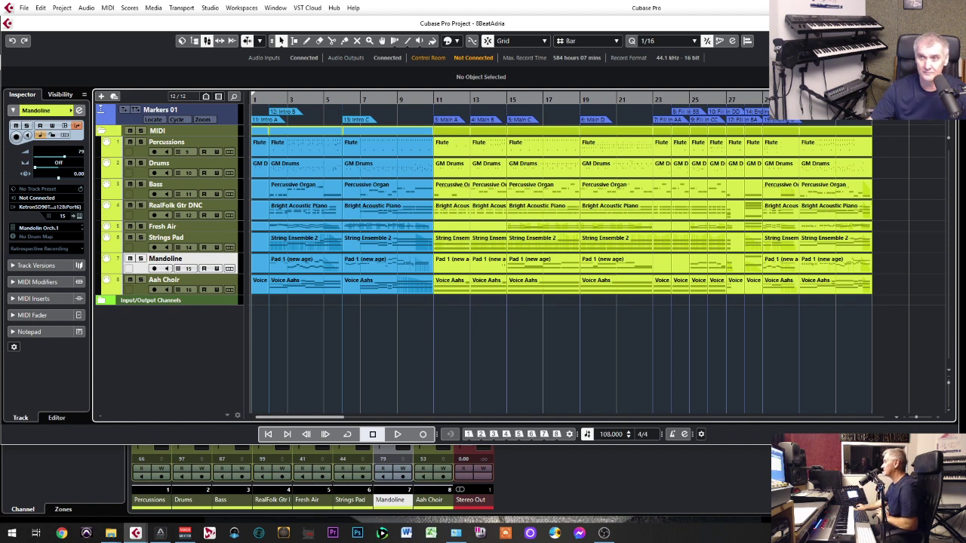
- Switch to StyleMagic YA from the desktop and load the DiscoFoxRock.T553.mid file into it
key(super+d)
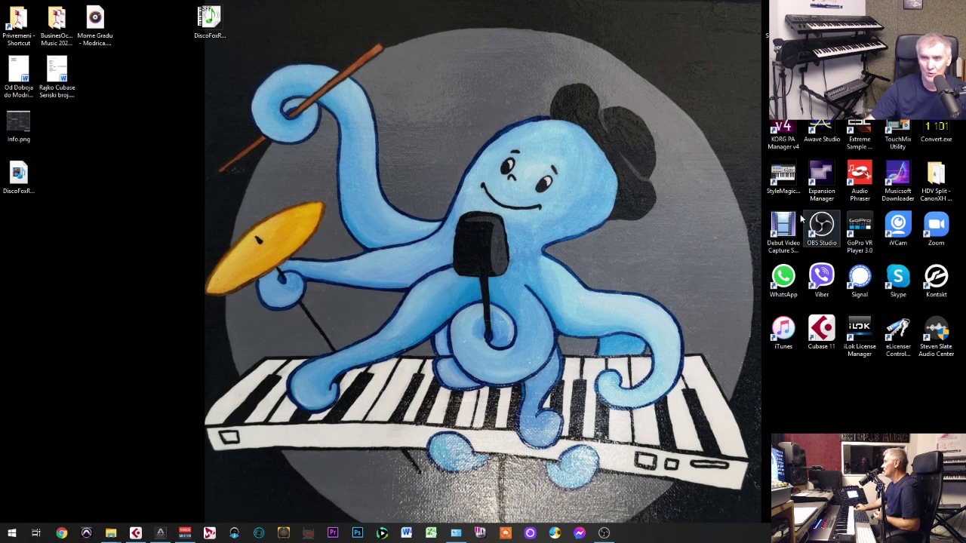
click(781, 171)
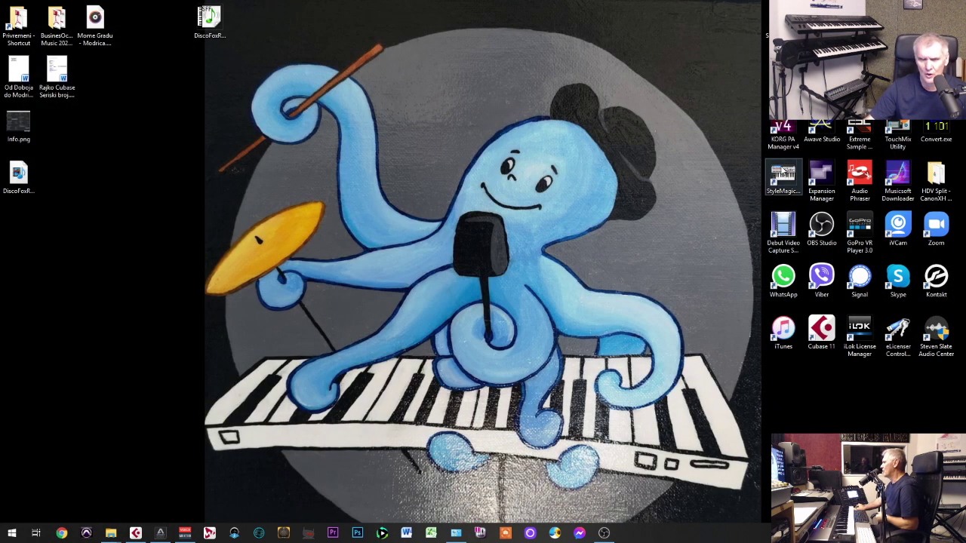
click(785, 175)
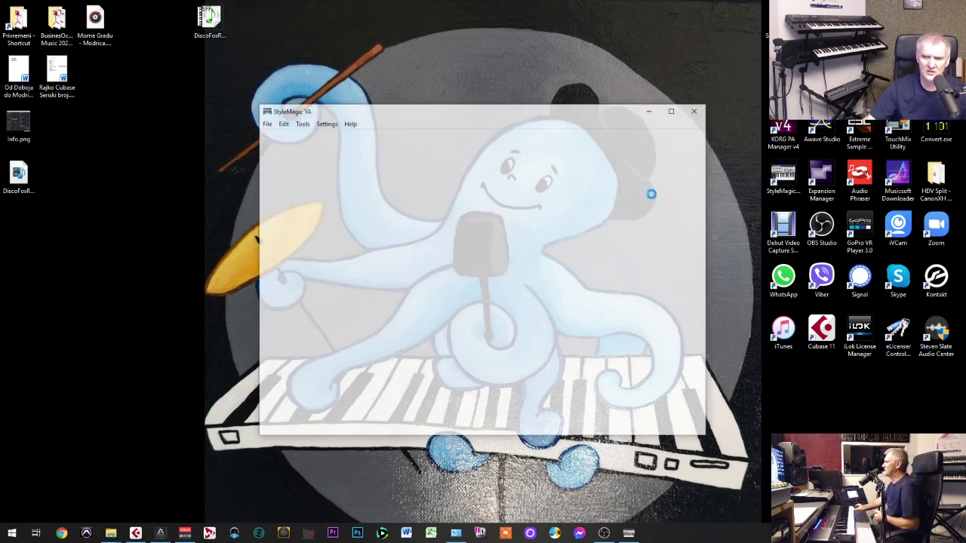
drag(496, 116, 401, 100)
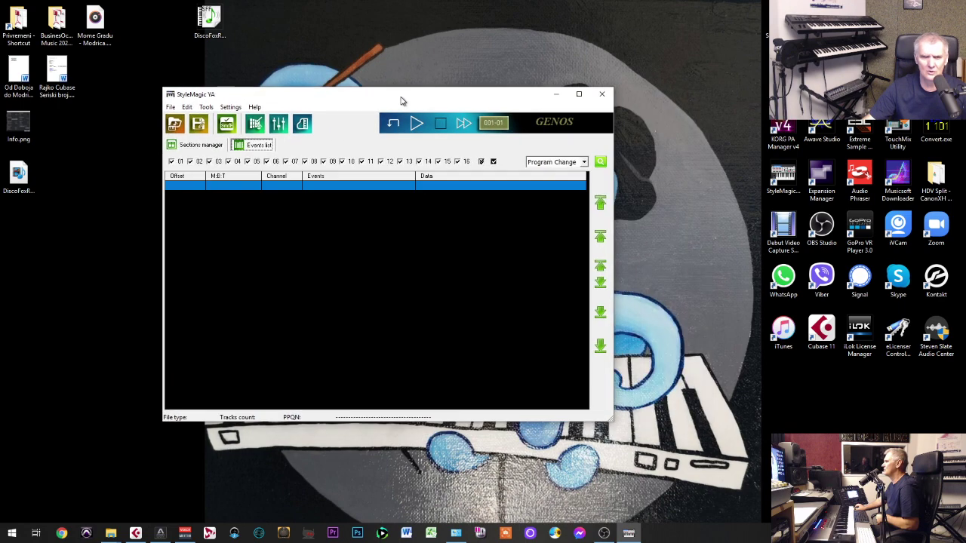
drag(18, 177, 312, 313)
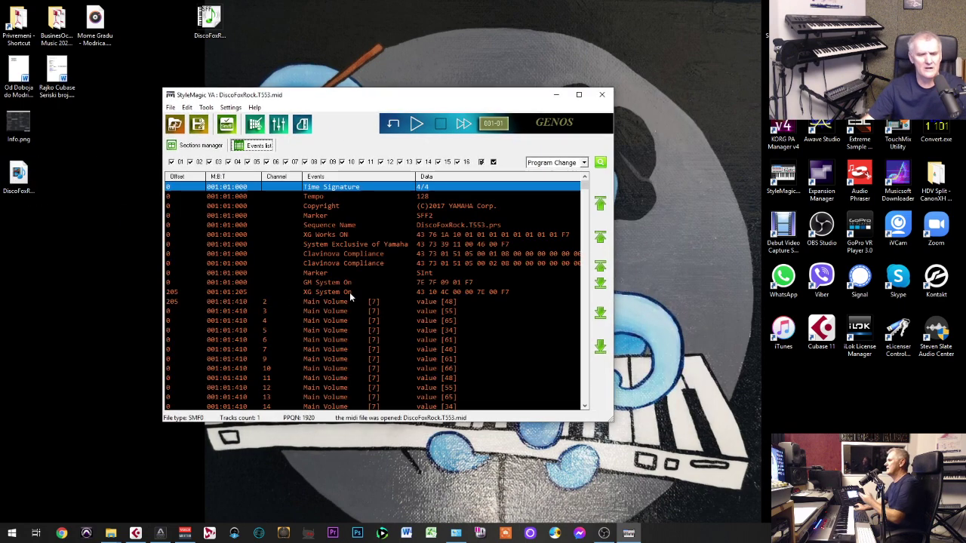
- Examine the loaded file's style sections and its note and marker layout in the Multieditor, without editing anything
click(196, 147)
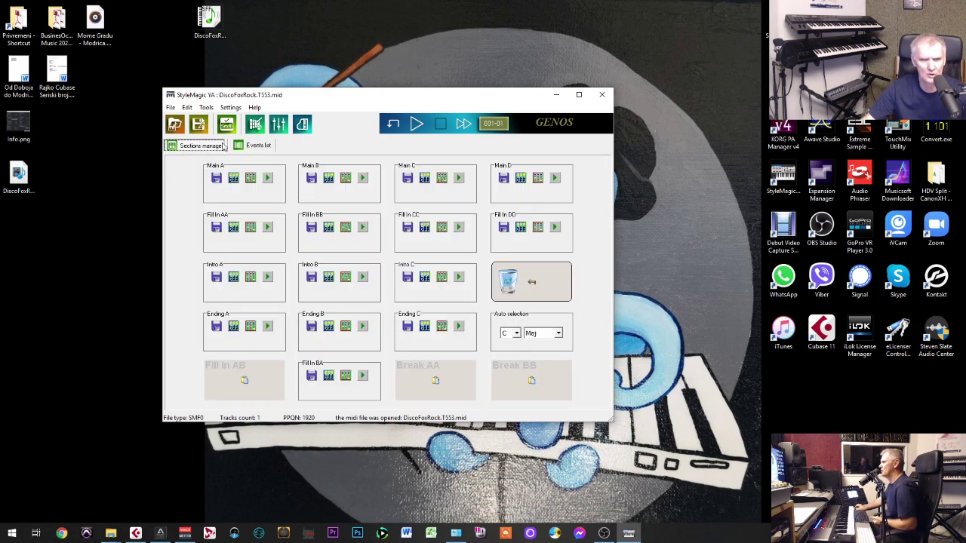
click(302, 125)
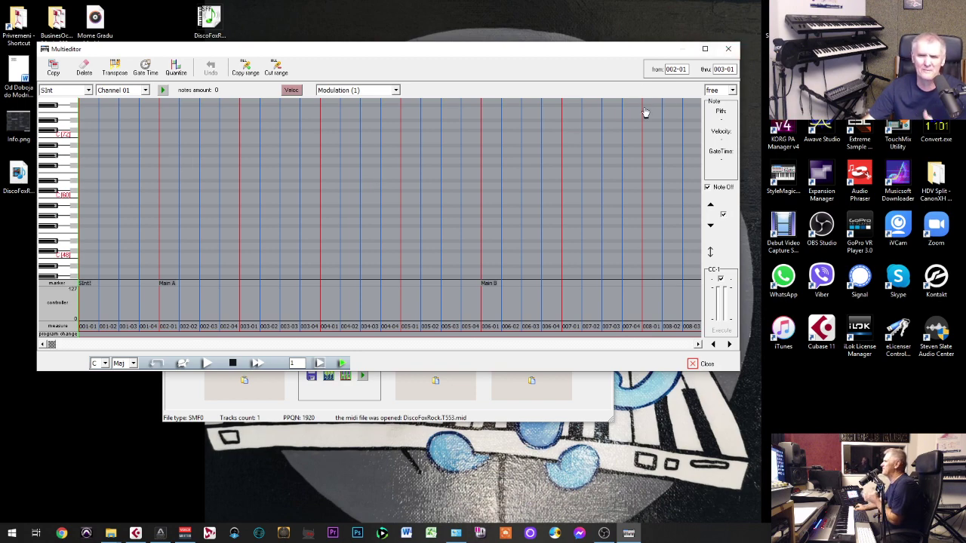
click(724, 49)
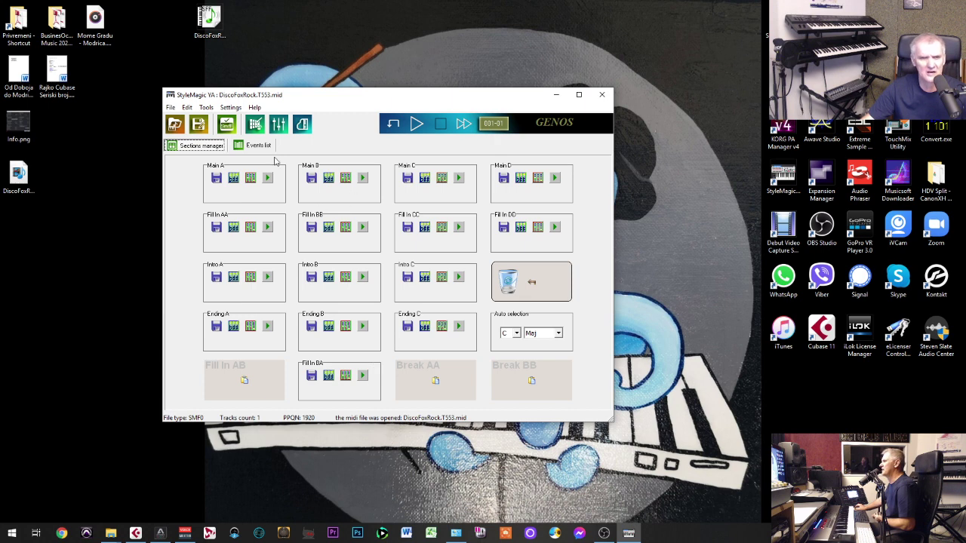
- Validate the MIDI file and convert it to an SFF2 style with Validation SFF and Auto CASM enabled
click(206, 107)
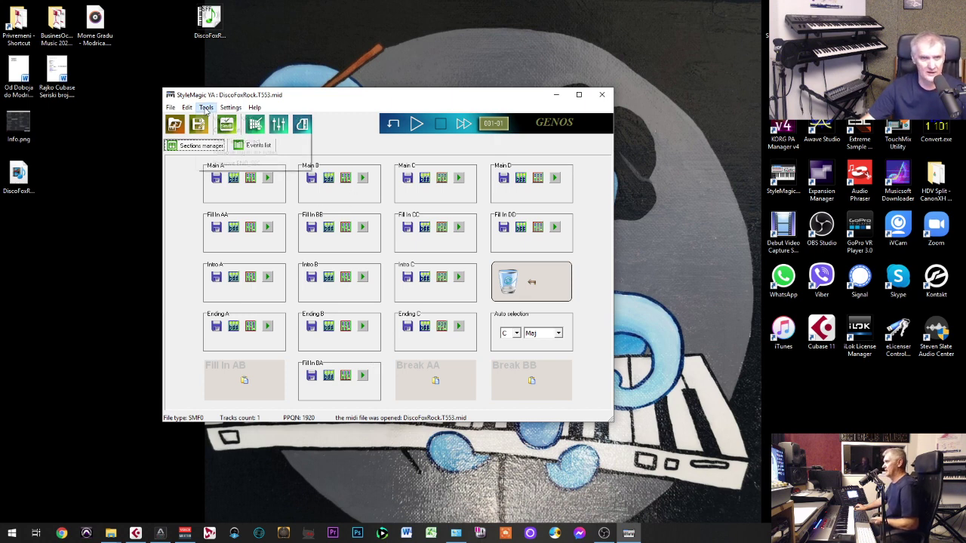
click(224, 122)
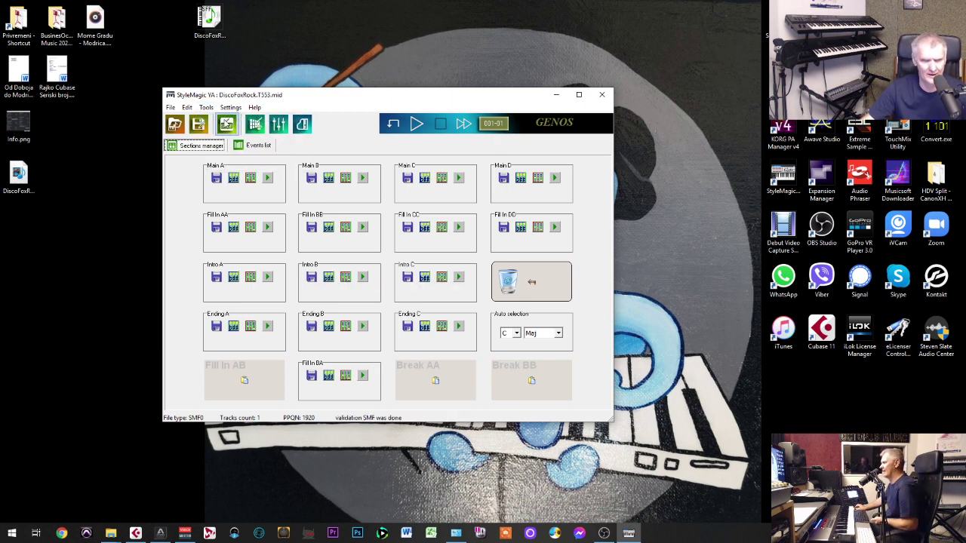
click(206, 107)
click(228, 131)
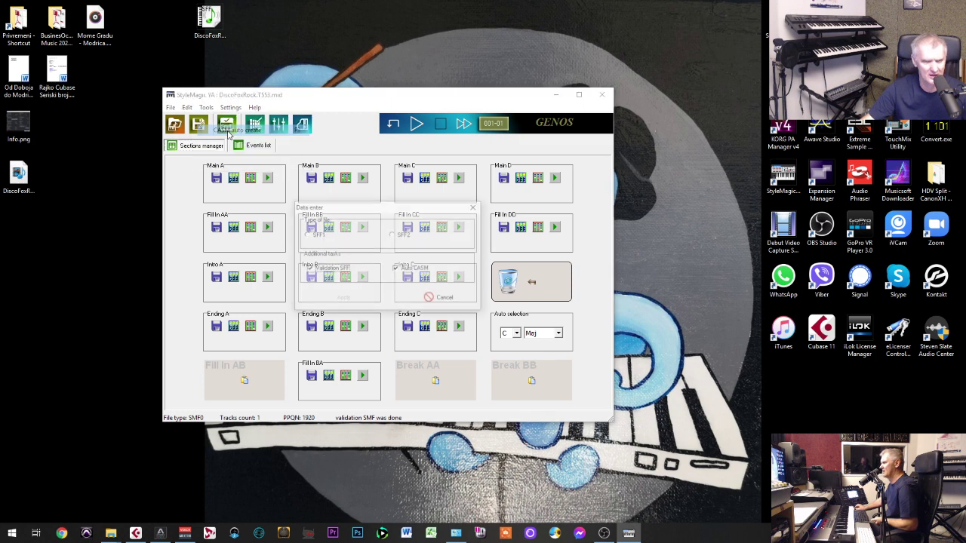
click(393, 236)
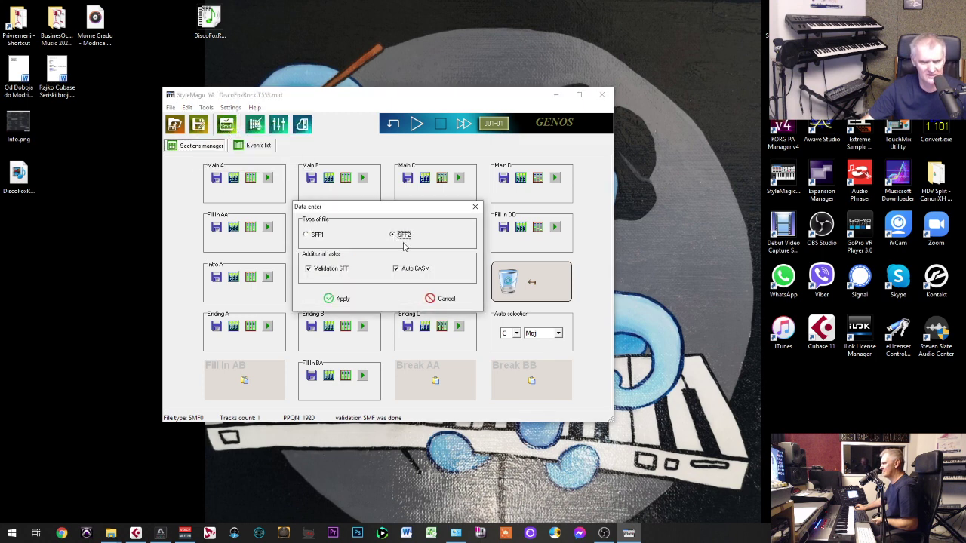
click(343, 298)
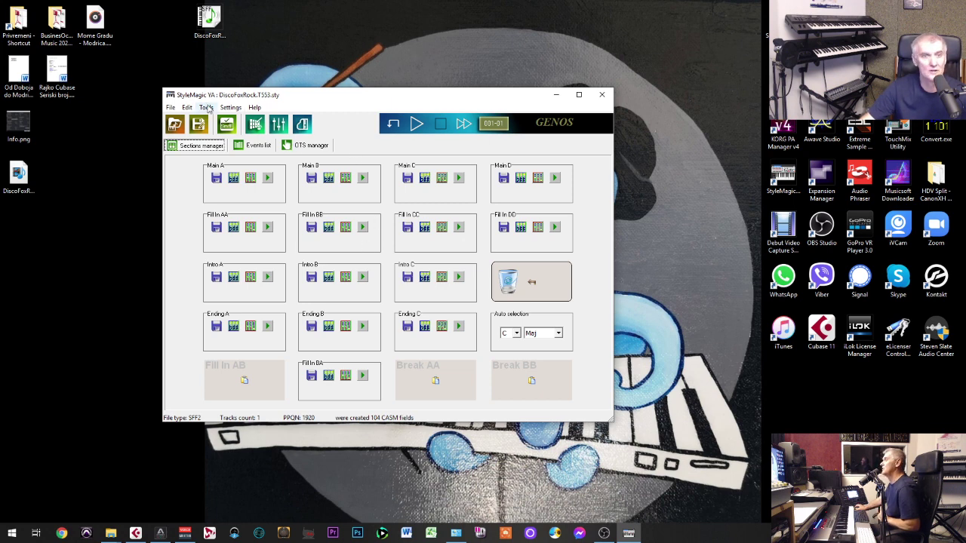
- Save the style to the Desktop as StyleTM in the Style files pro (*.prs) format
click(172, 108)
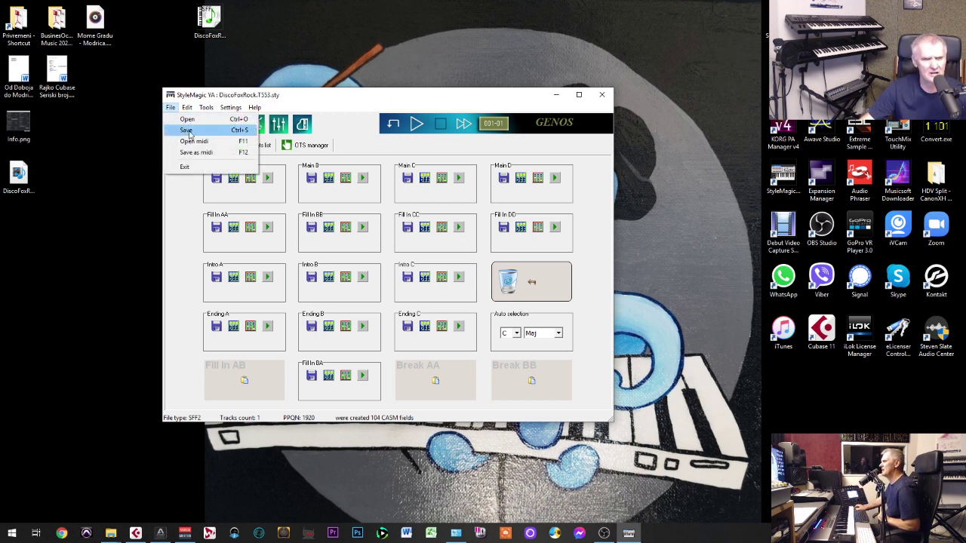
click(194, 131)
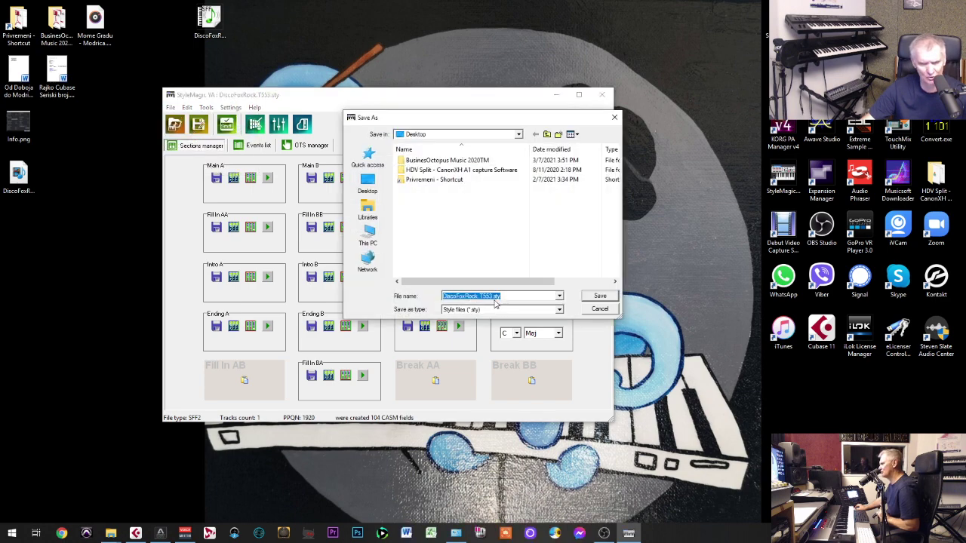
click(558, 297)
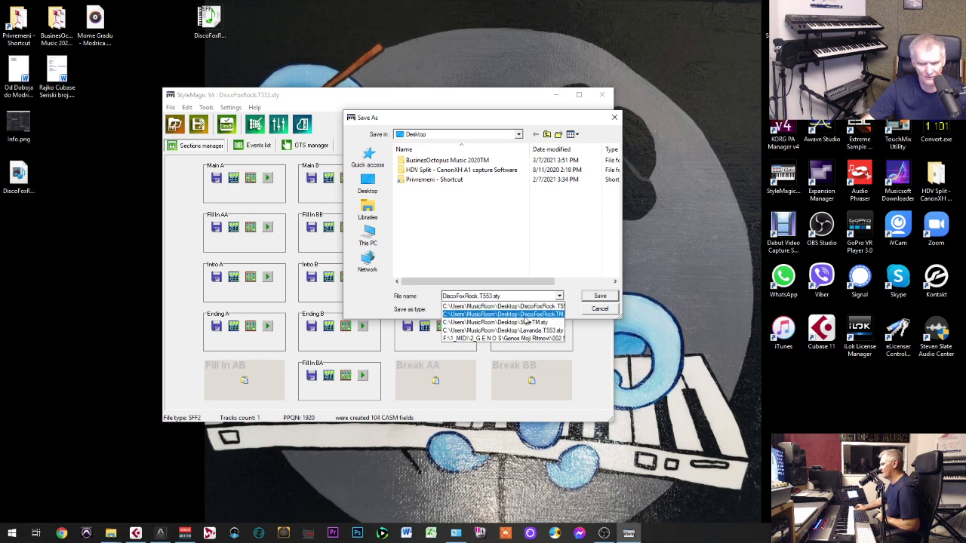
click(559, 281)
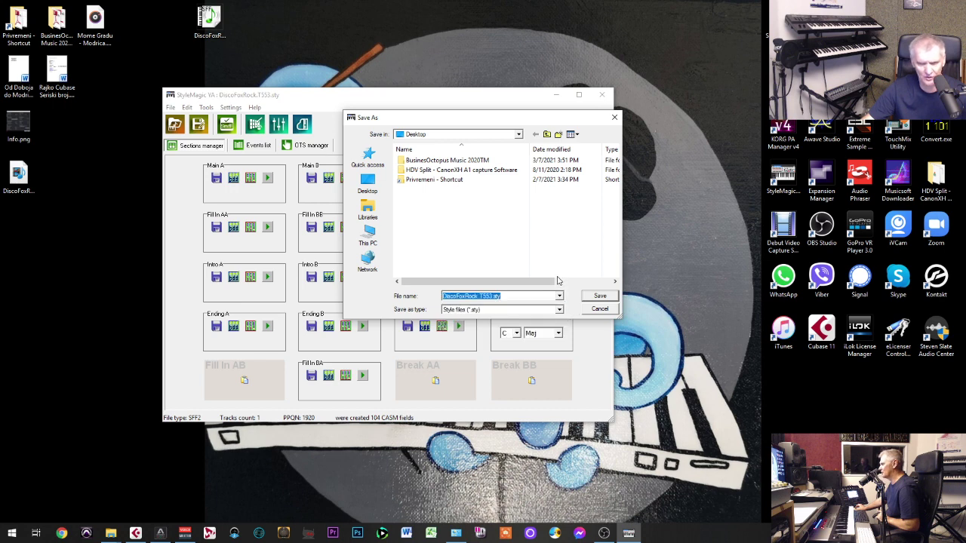
click(559, 310)
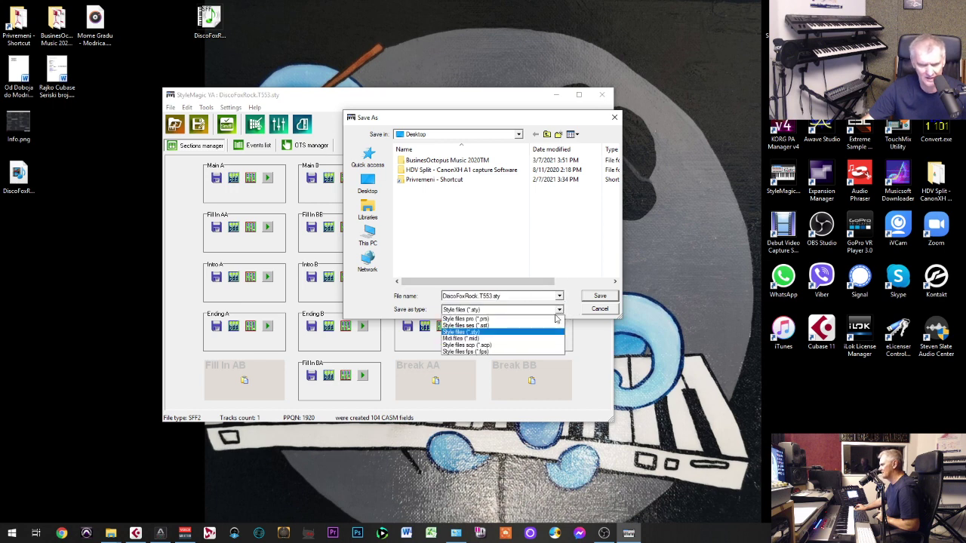
click(492, 320)
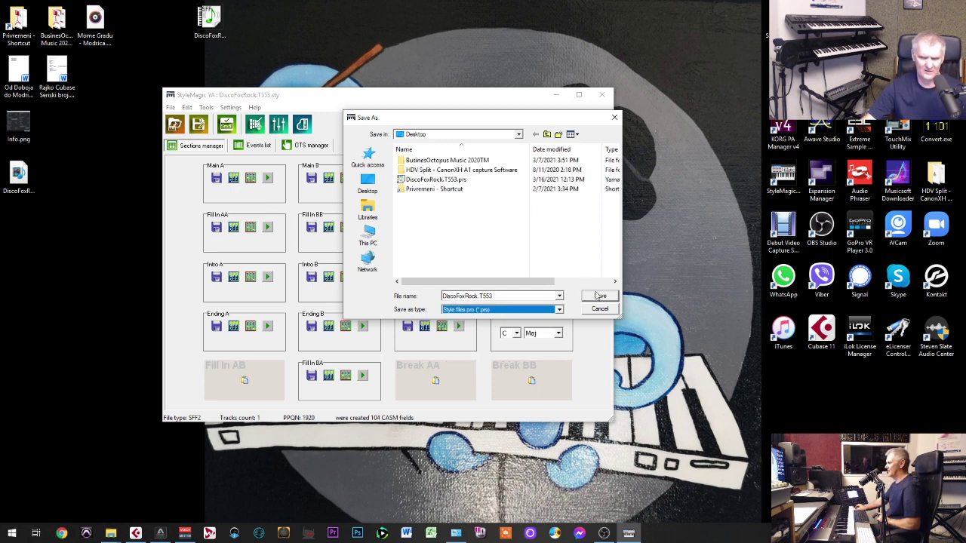
double_click(476, 296)
drag(497, 297, 478, 300)
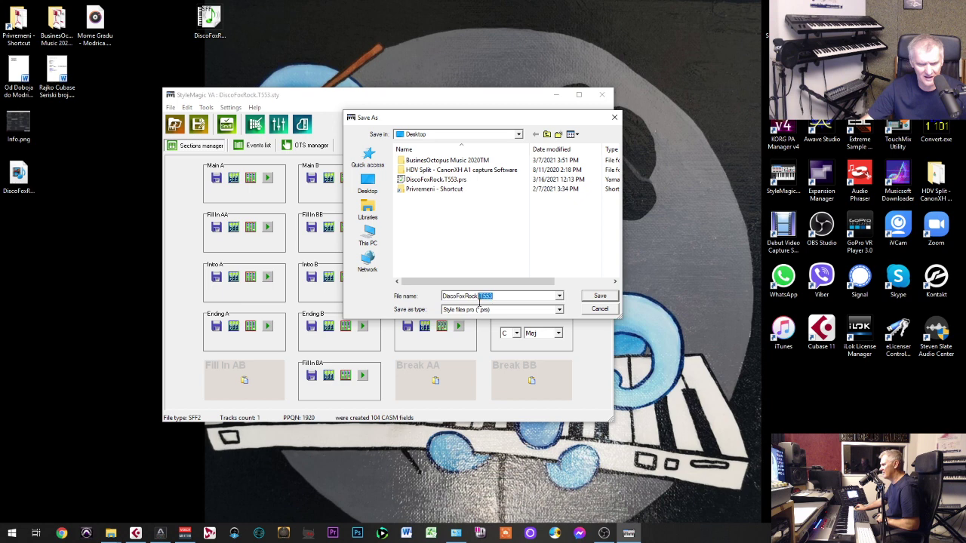
text(T)
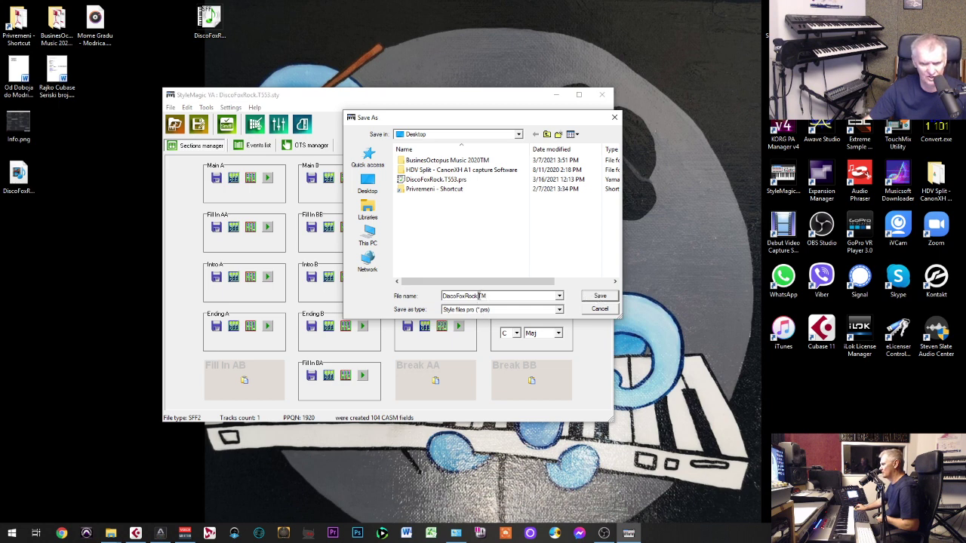
drag(478, 295, 370, 261)
text(StyleTM)
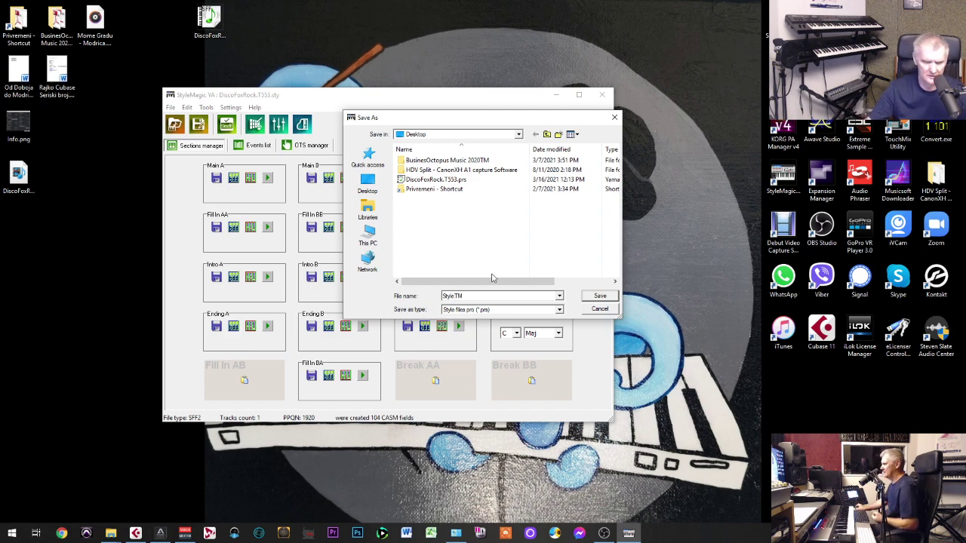
click(598, 297)
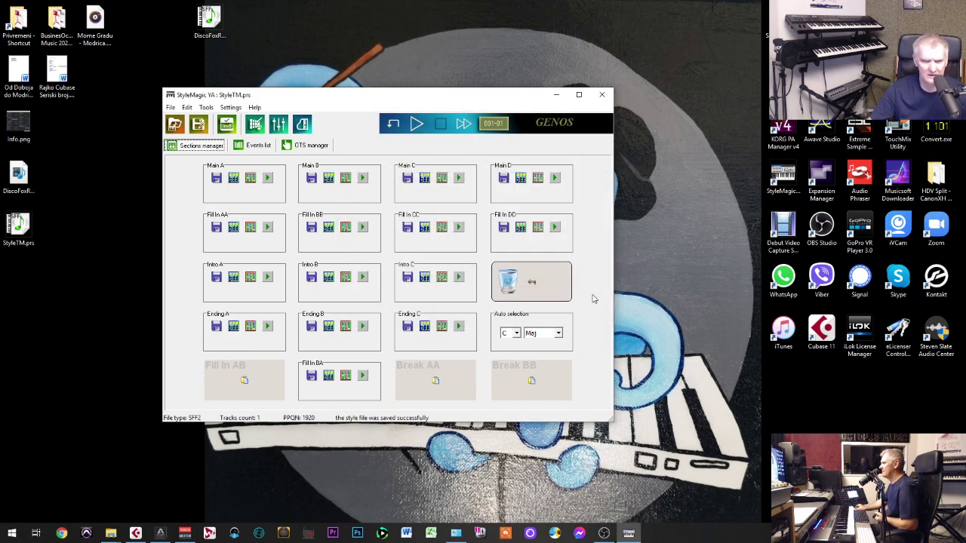
- Move the StyleTM.prs file on the desktop next to the original DiscoFoxRock style file
click(15, 222)
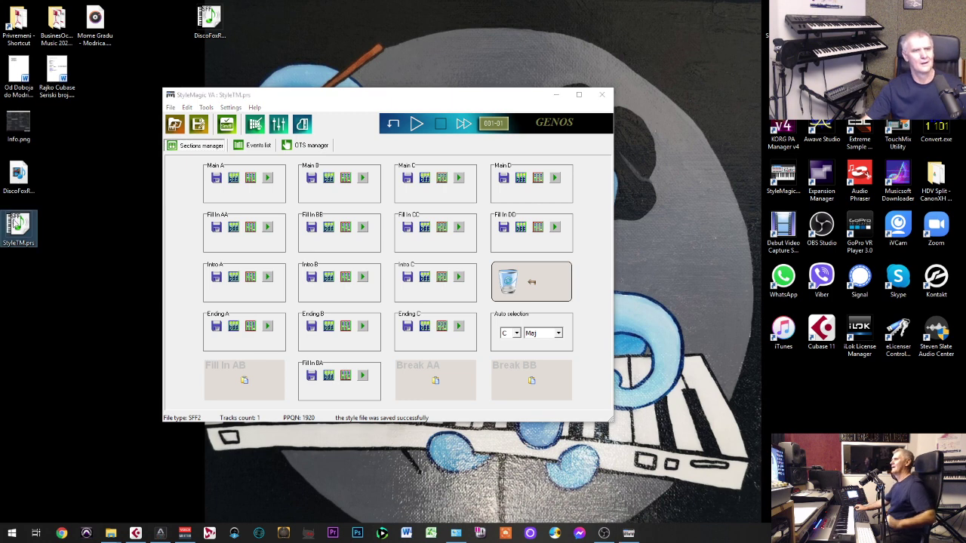
drag(20, 234, 268, 23)
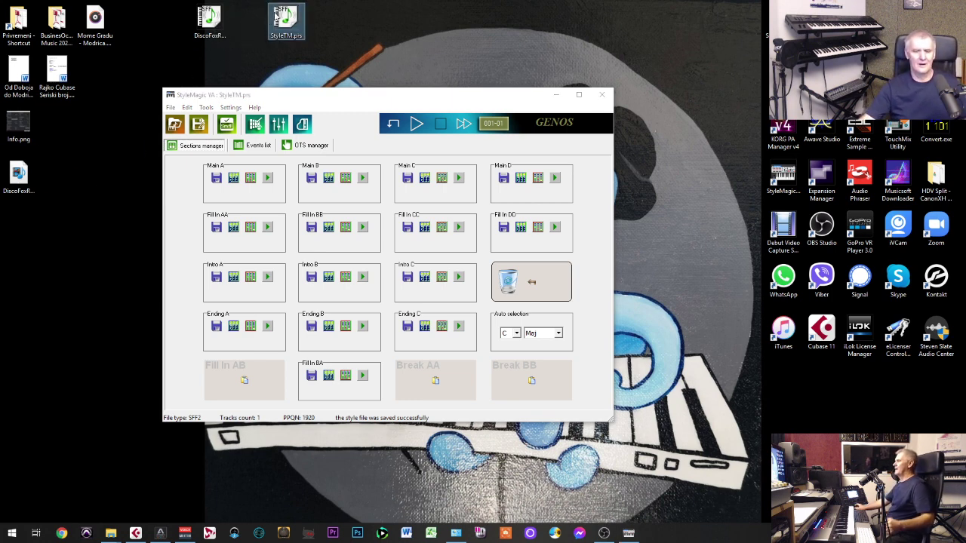
click(280, 23)
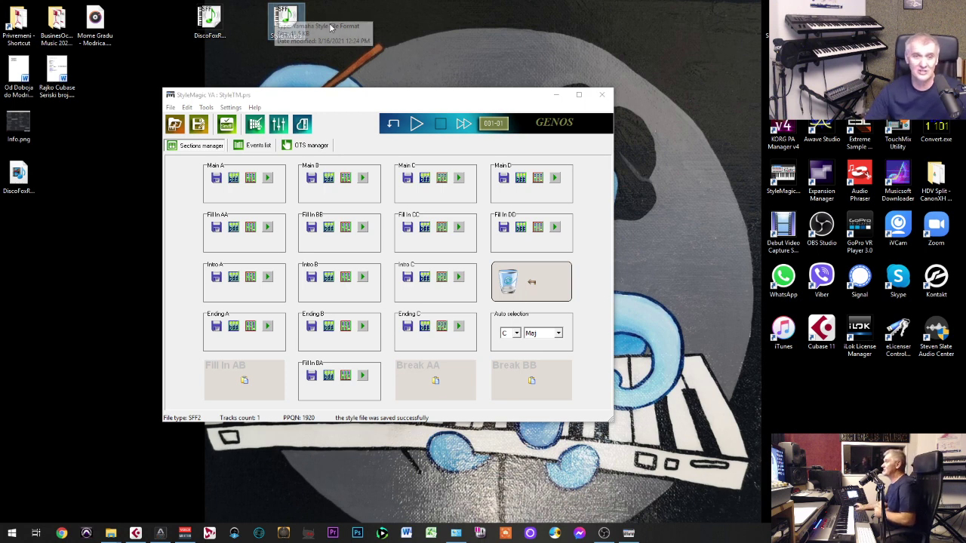
click(205, 108)
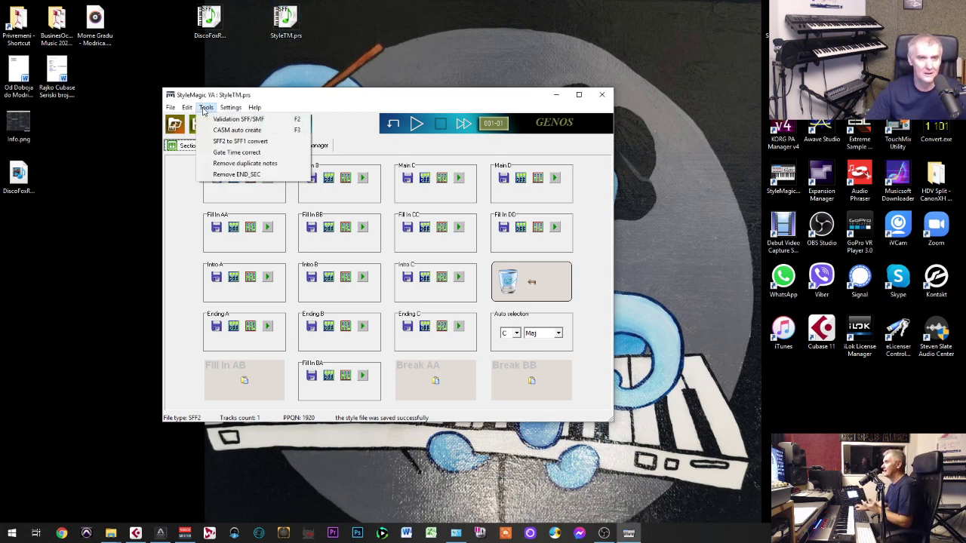
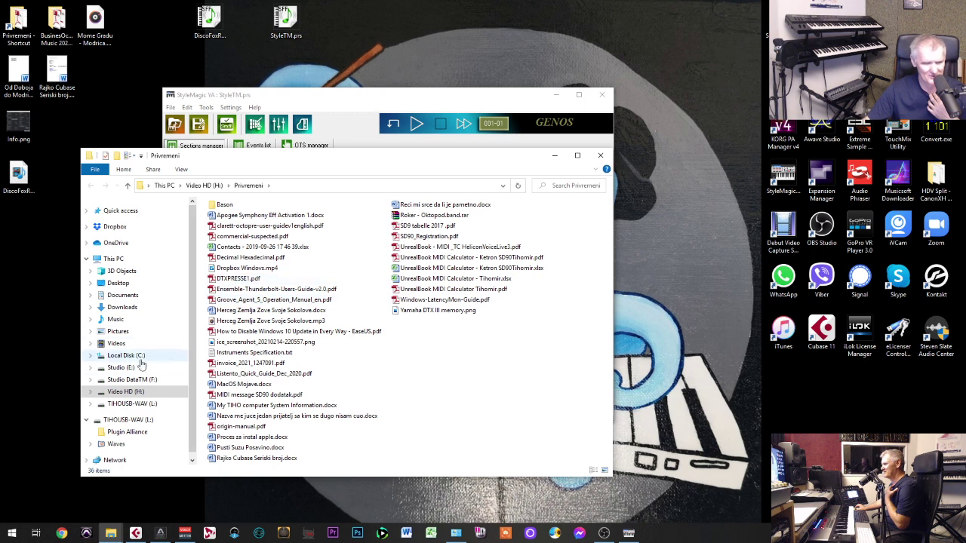
- Browse the Video HD (H:) drive to the Pop folder under 6_KETRON, 19Nov2020-SD90-TM, USER_STYLE, to view the Ketron style files
click(128, 392)
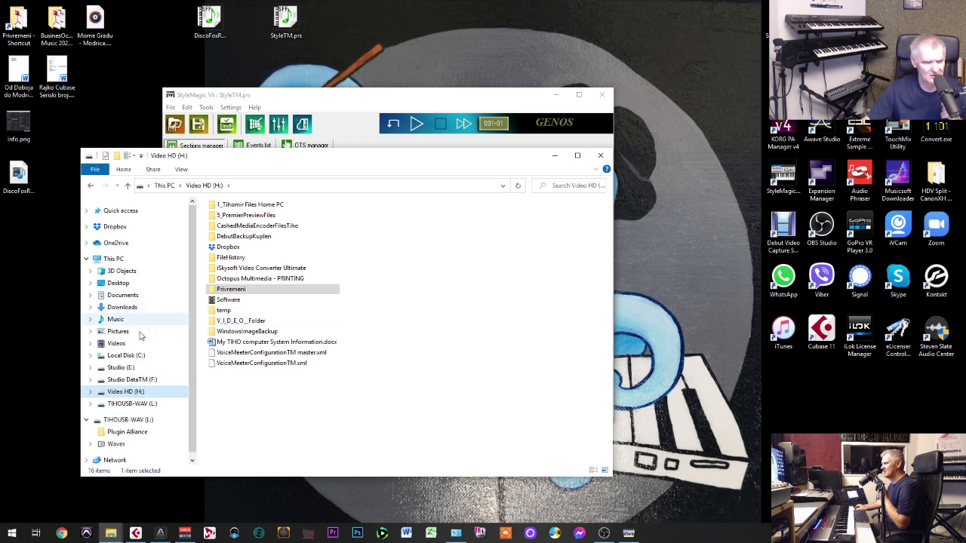
click(230, 205)
double_click(232, 208)
double_click(234, 206)
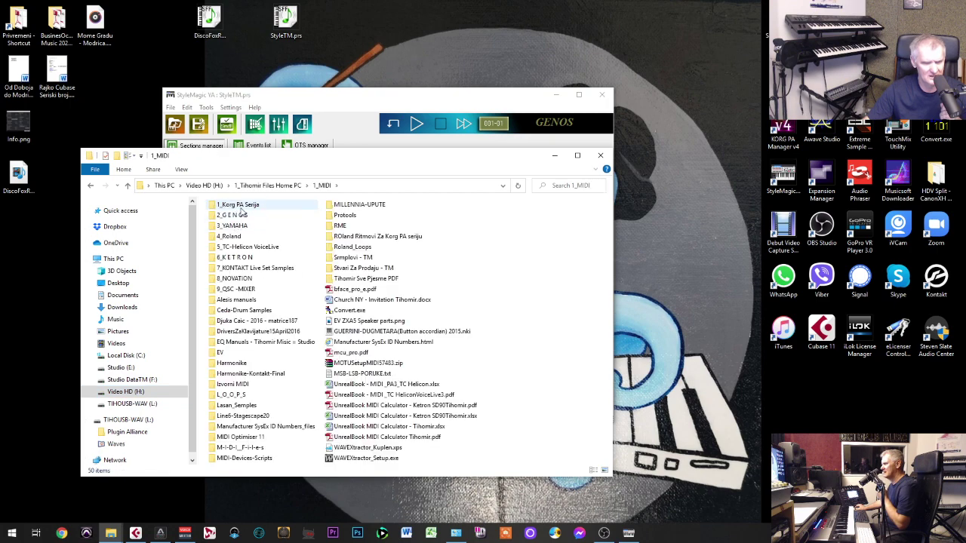
double_click(238, 257)
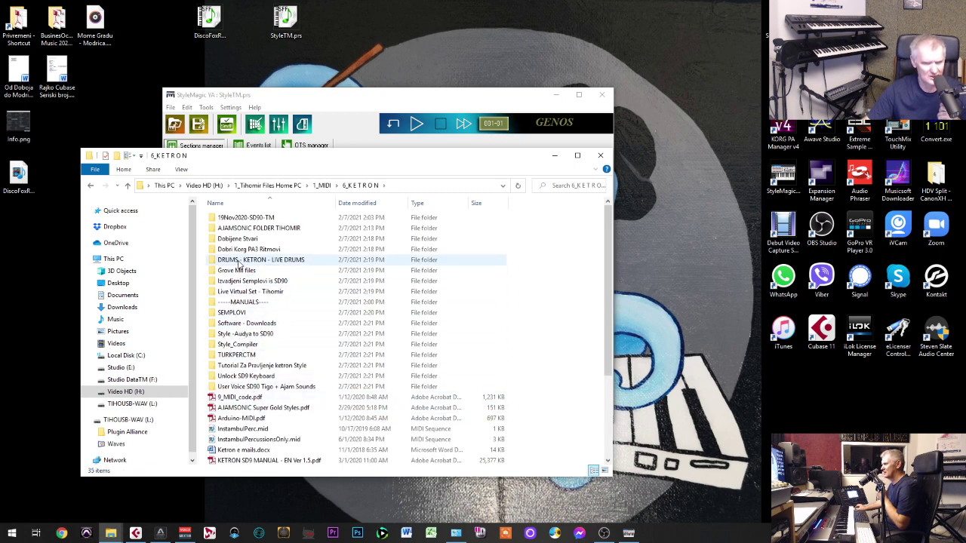
double_click(237, 222)
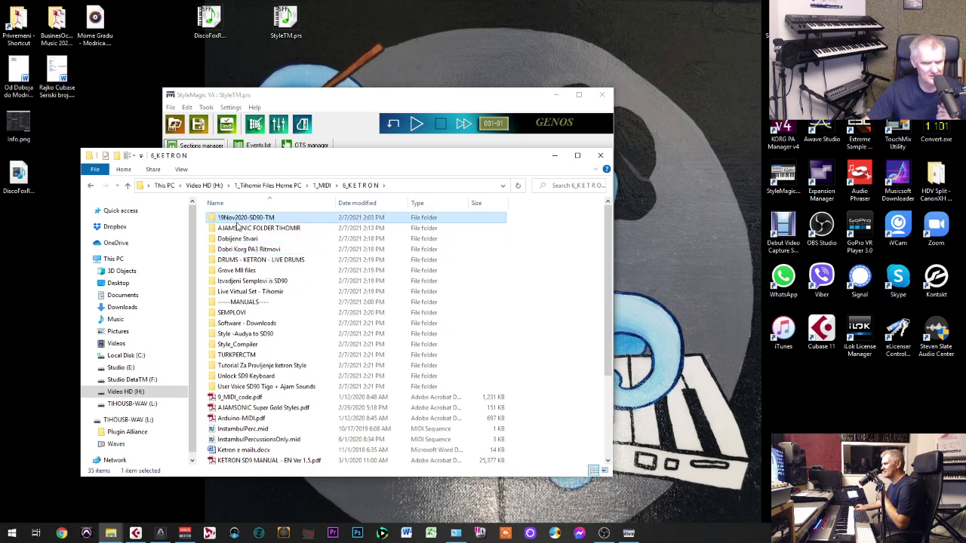
double_click(235, 302)
double_click(225, 281)
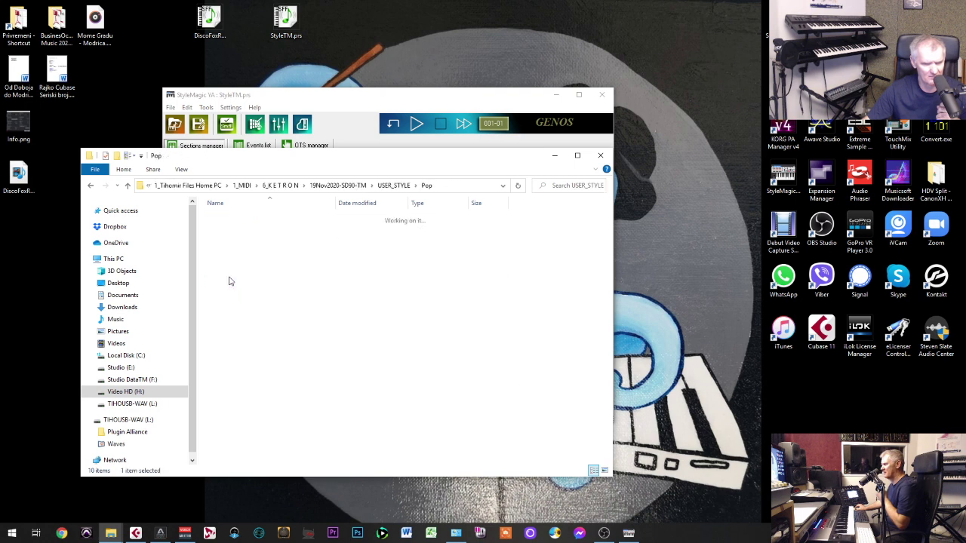
- Change the extension of the DiscoFoxRock MIDI file on the desktop to KST and accept the extension change
click(28, 197)
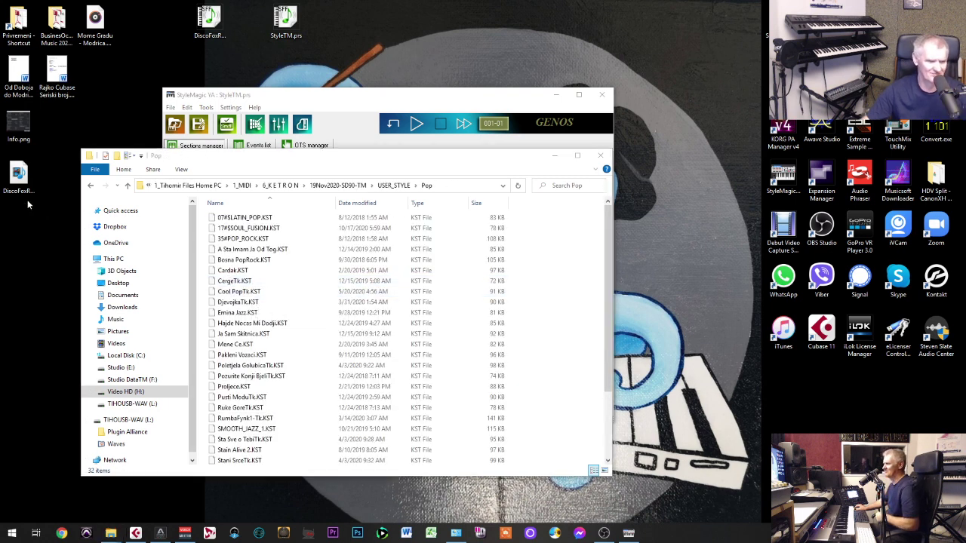
click(31, 200)
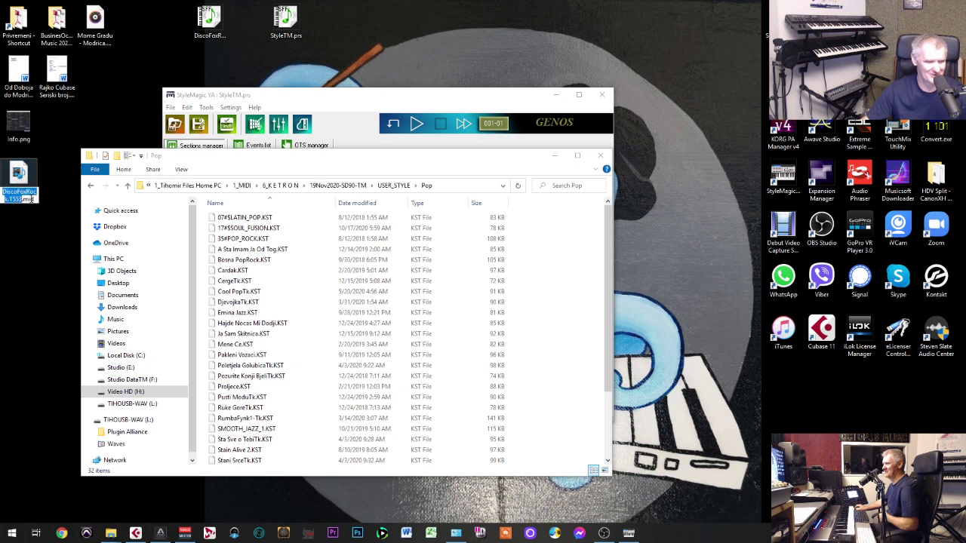
double_click(30, 200)
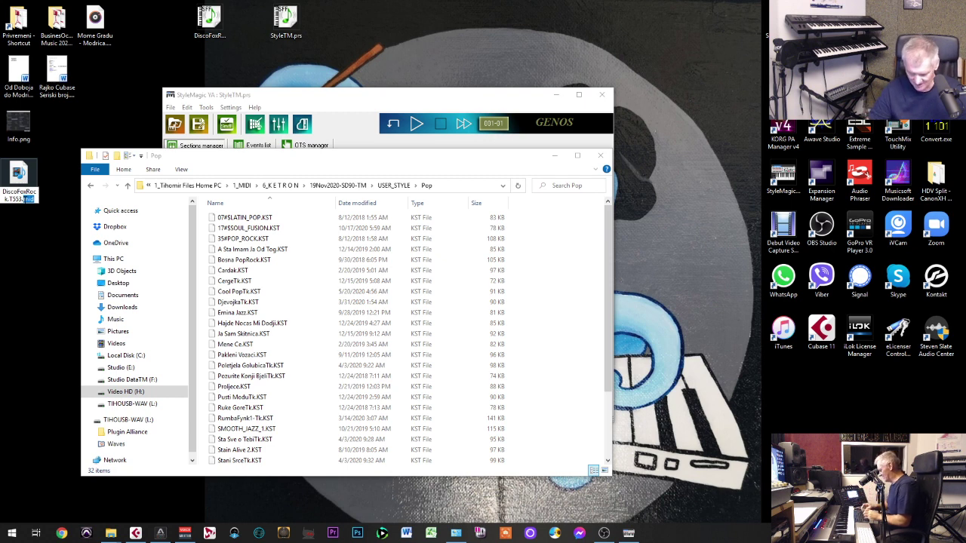
text(KST)
key(Return)
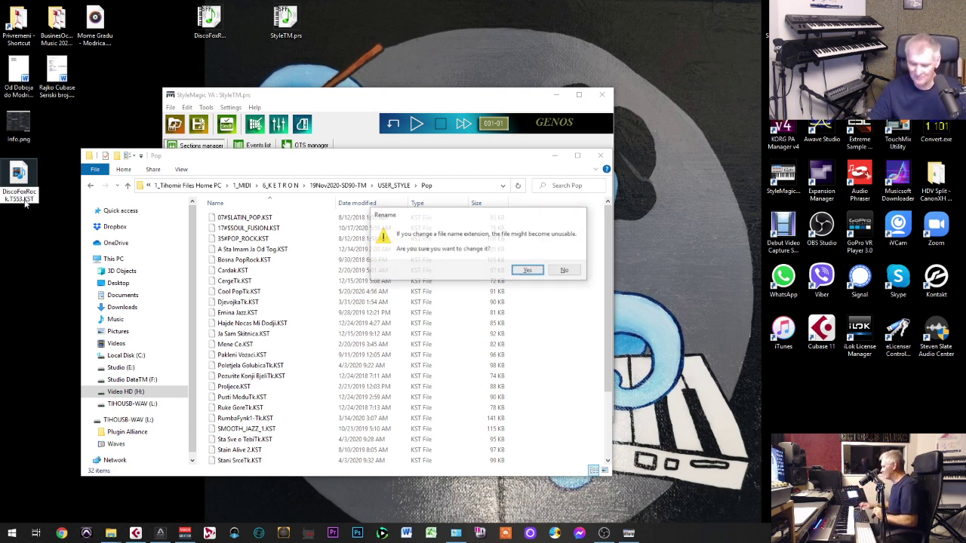
click(528, 270)
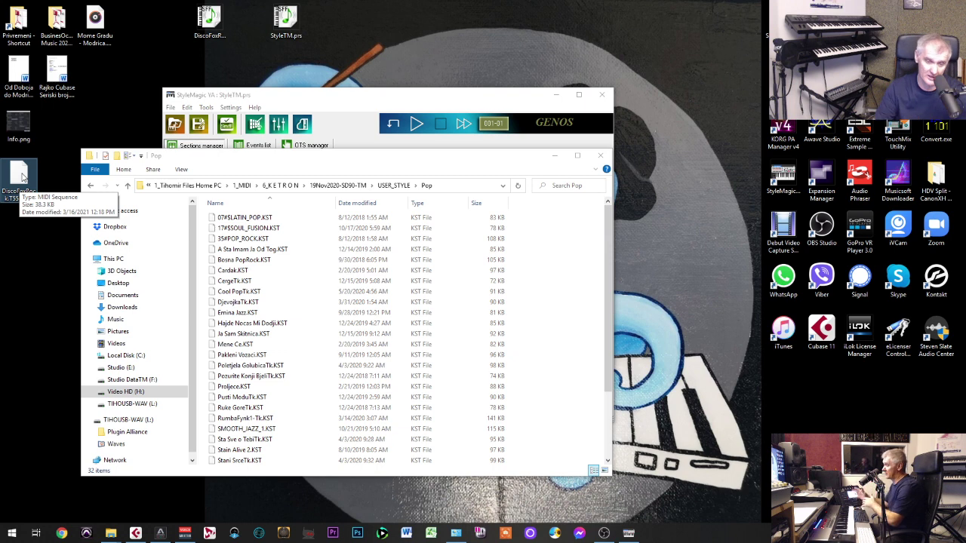
drag(23, 177, 478, 130)
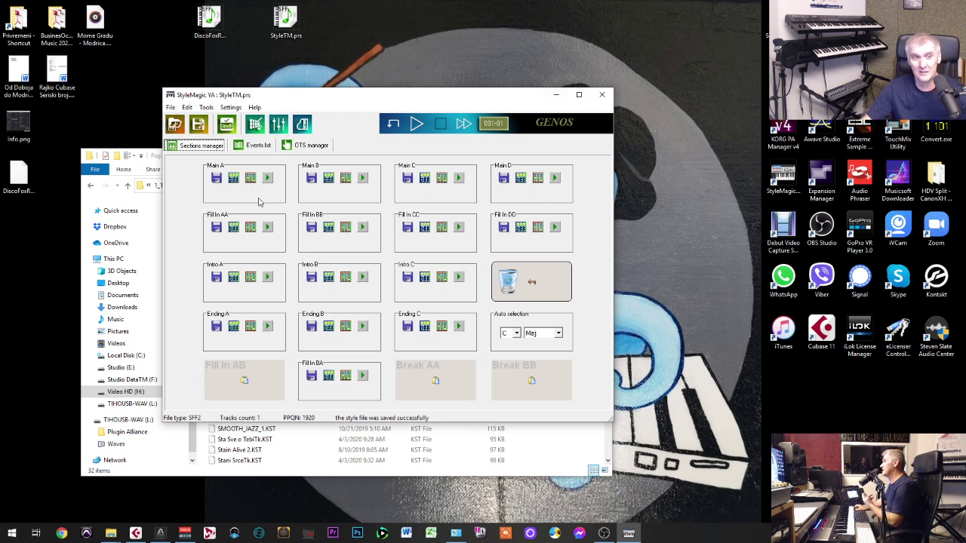
- Rename the DiscoFoxRock file on the desktop back to the mid extension and accept the change
click(28, 189)
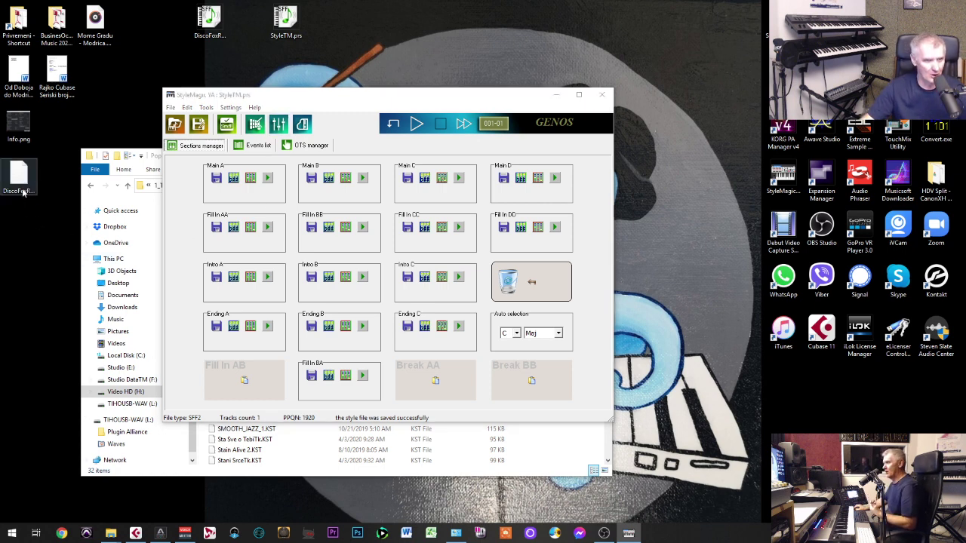
click(30, 199)
click(28, 198)
text(mid)
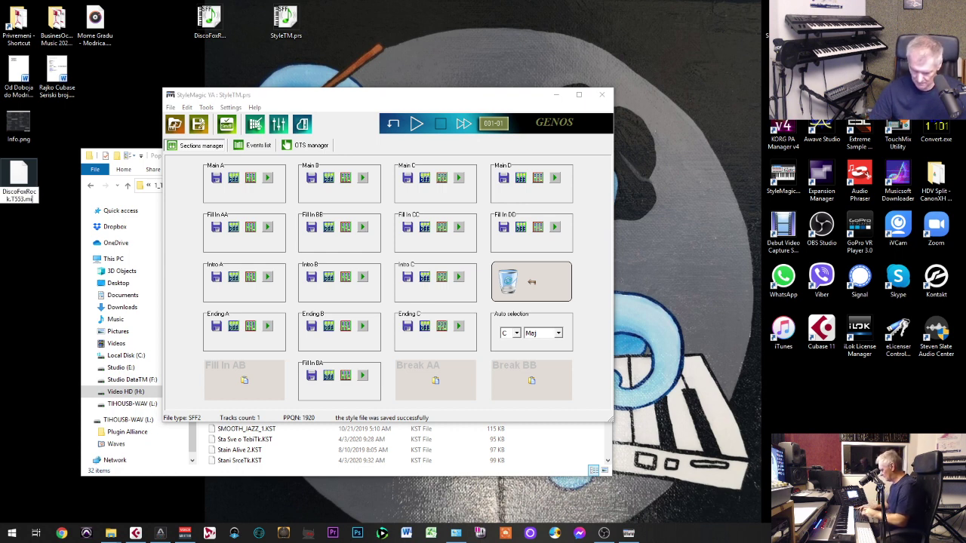
key(Return)
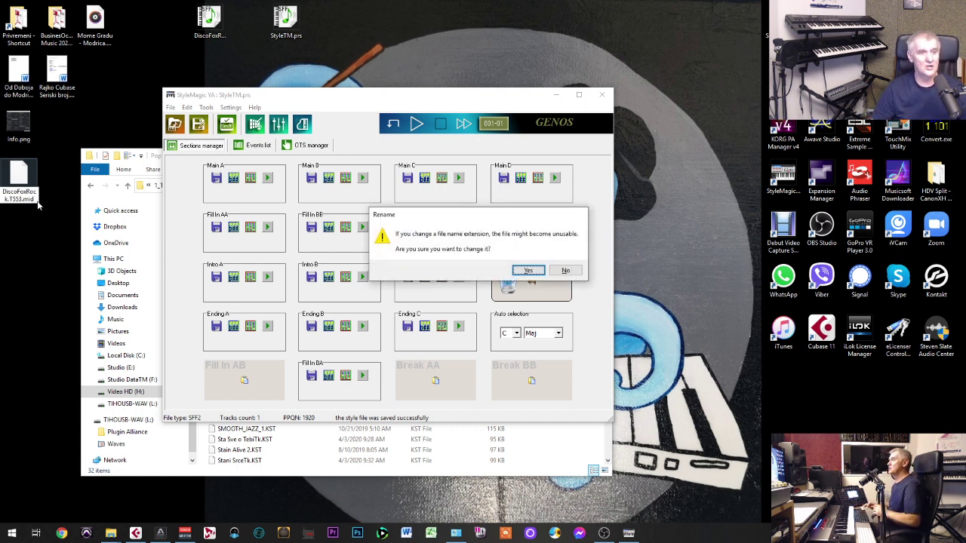
key(Return)
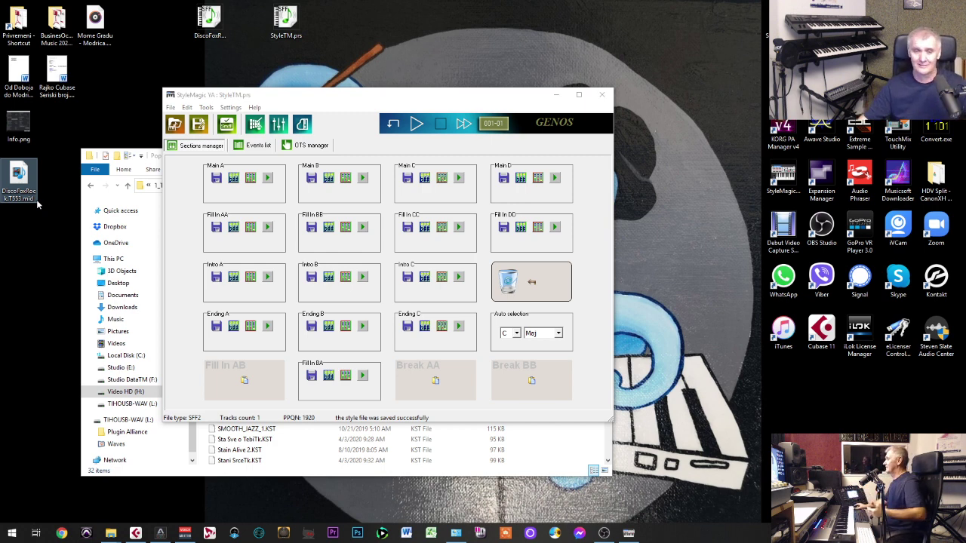
- Close the StyleMagic and file browser windows, and switch to Cubase to close the 8BeatAdria project
click(608, 96)
click(604, 154)
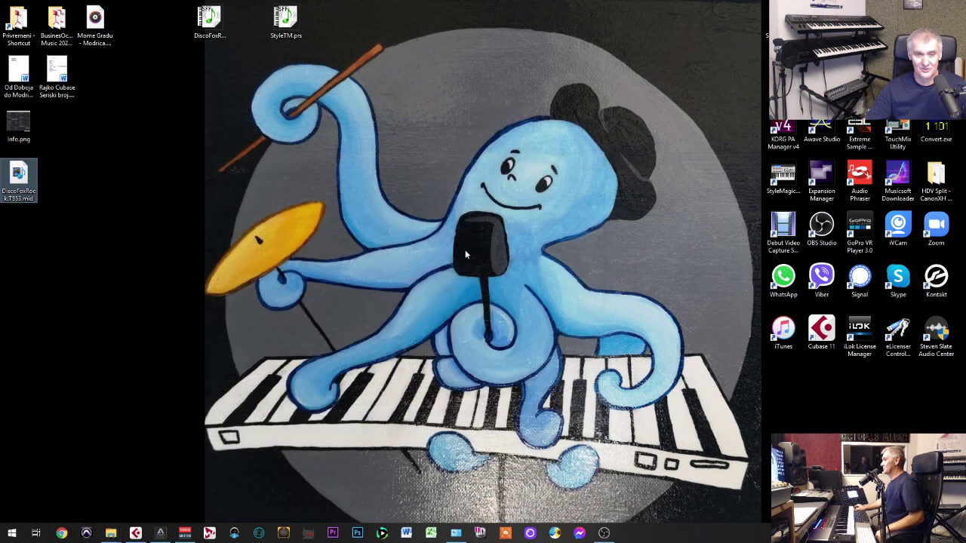
click(135, 532)
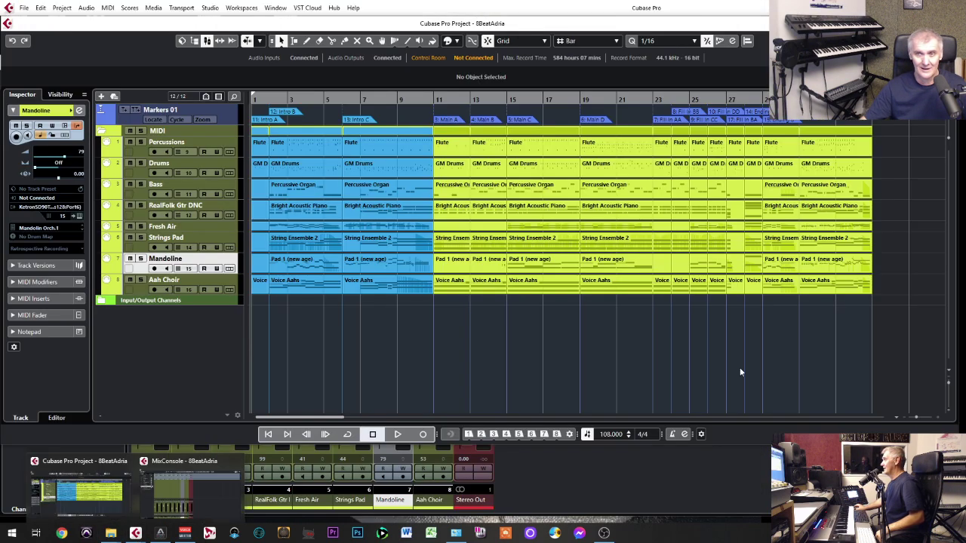
click(957, 7)
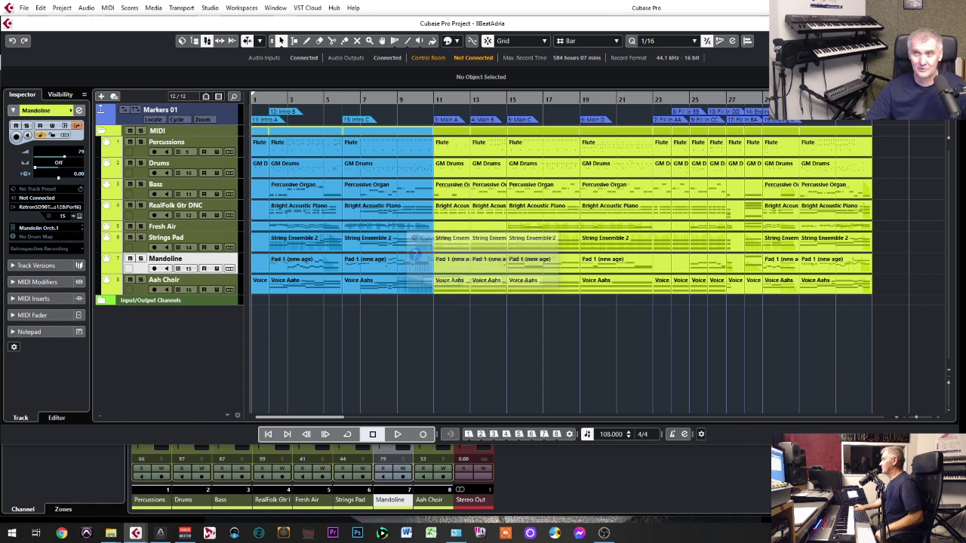
click(484, 282)
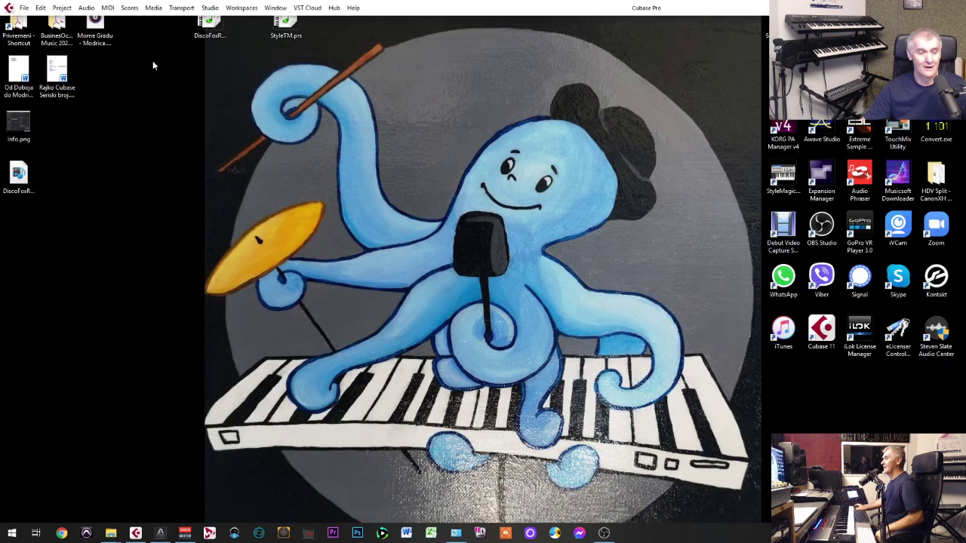
- Create a project from the Style TemplatePA4 template in the Cubase TEST TM folder, accepting the unmapped ports, and close it after viewing its tracks
click(25, 8)
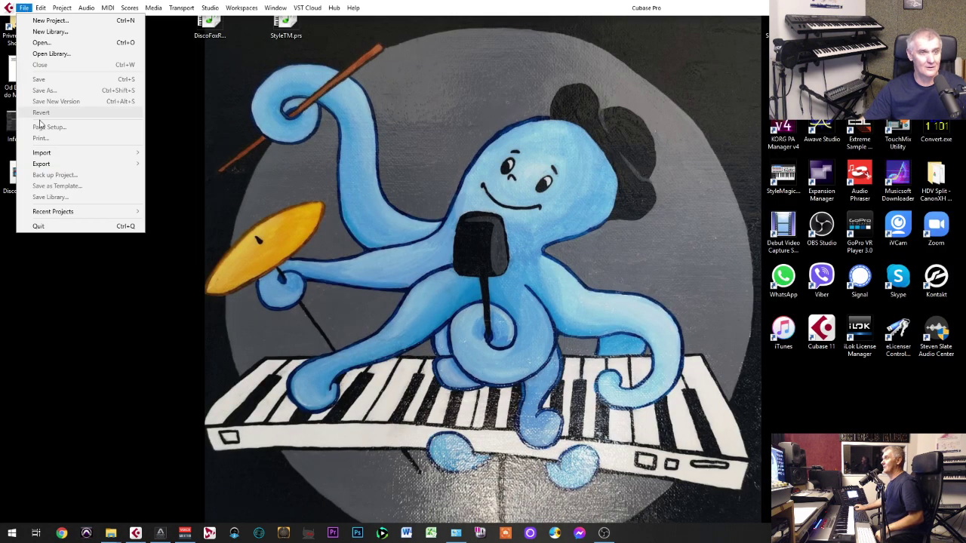
mouse_move(99, 211)
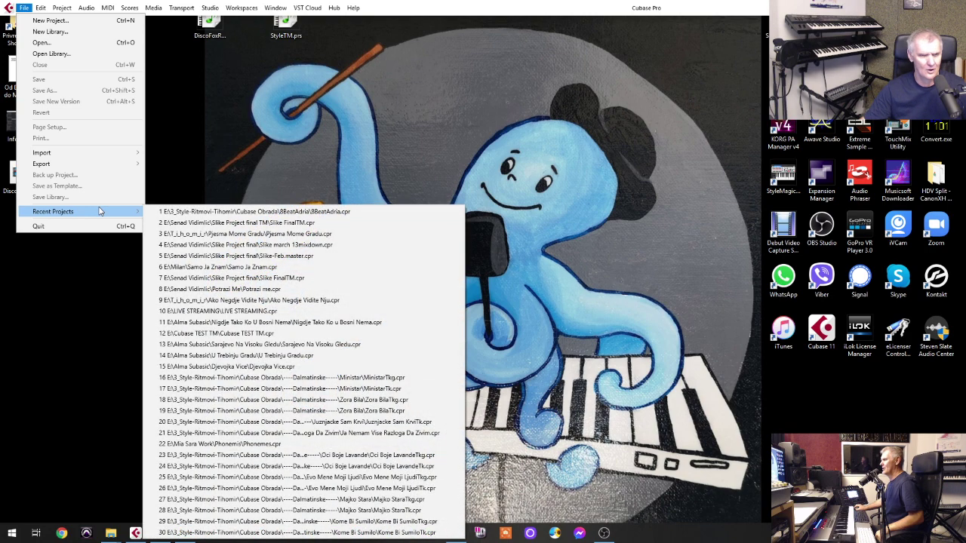
click(50, 20)
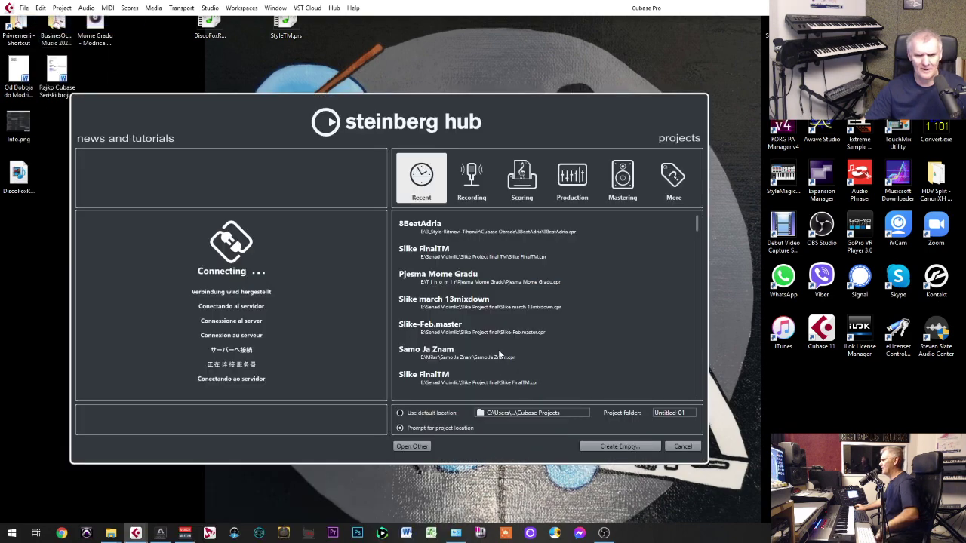
scroll(500, 355, down, 3)
click(673, 178)
scroll(450, 346, down, 5)
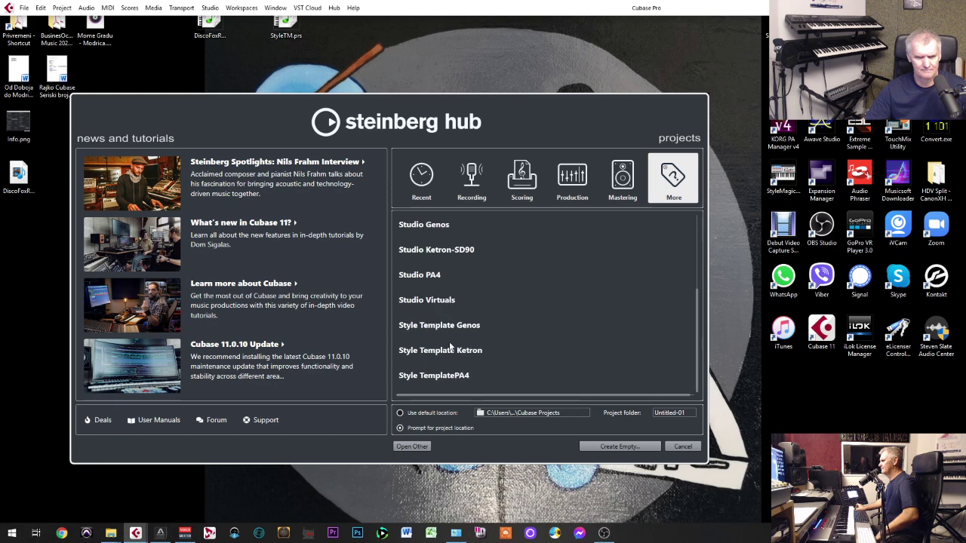
double_click(438, 382)
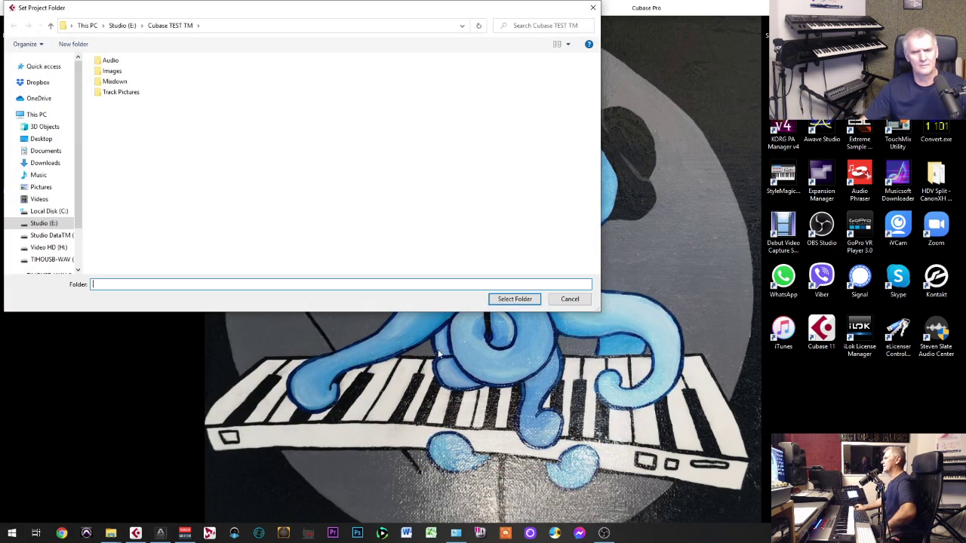
click(513, 299)
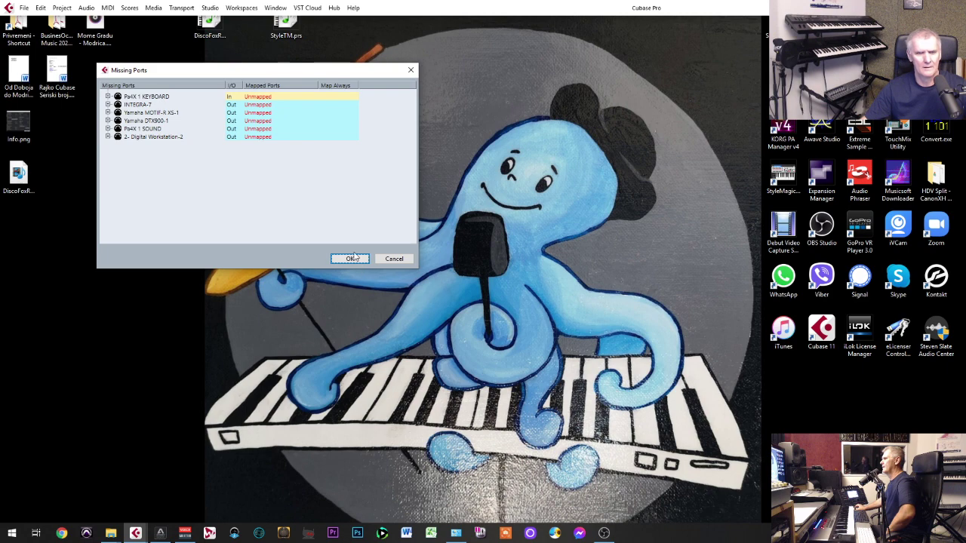
click(356, 259)
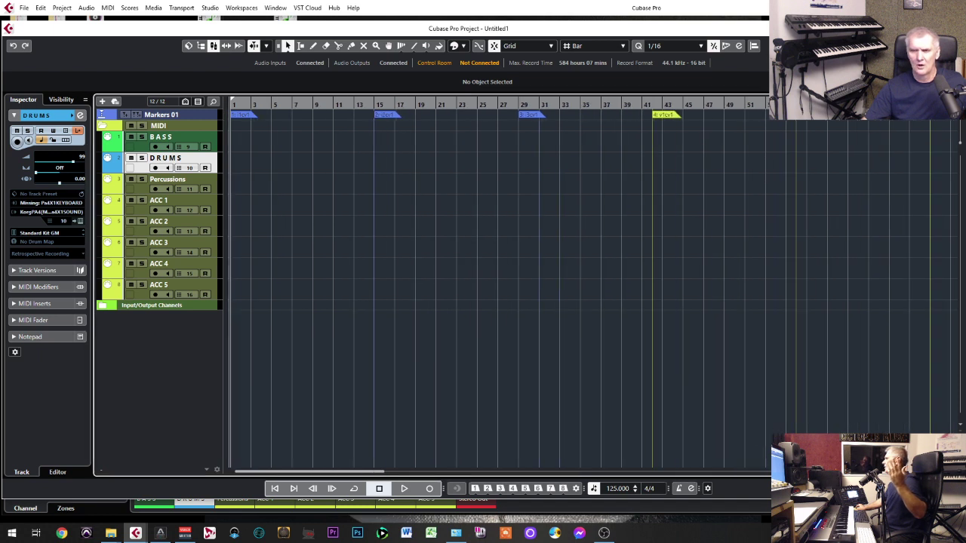
drag(926, 150, 202, 35)
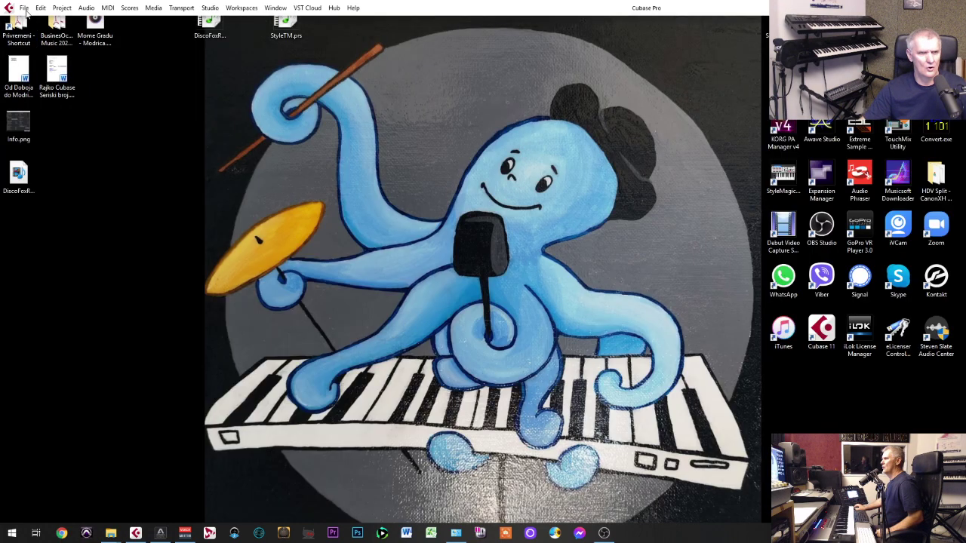
- Create a project from the Style Template Genos template, view its tracks and section markers up close, and close the project
click(24, 7)
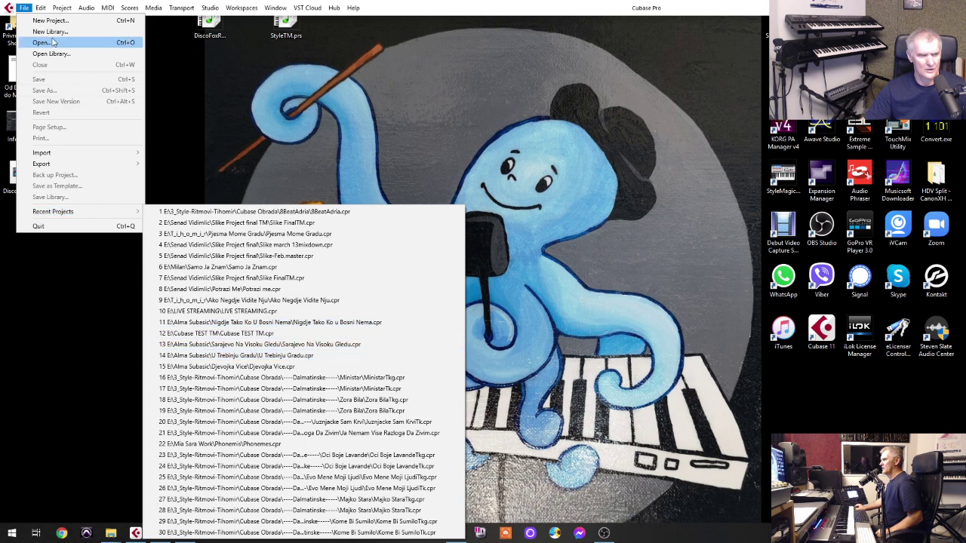
click(50, 20)
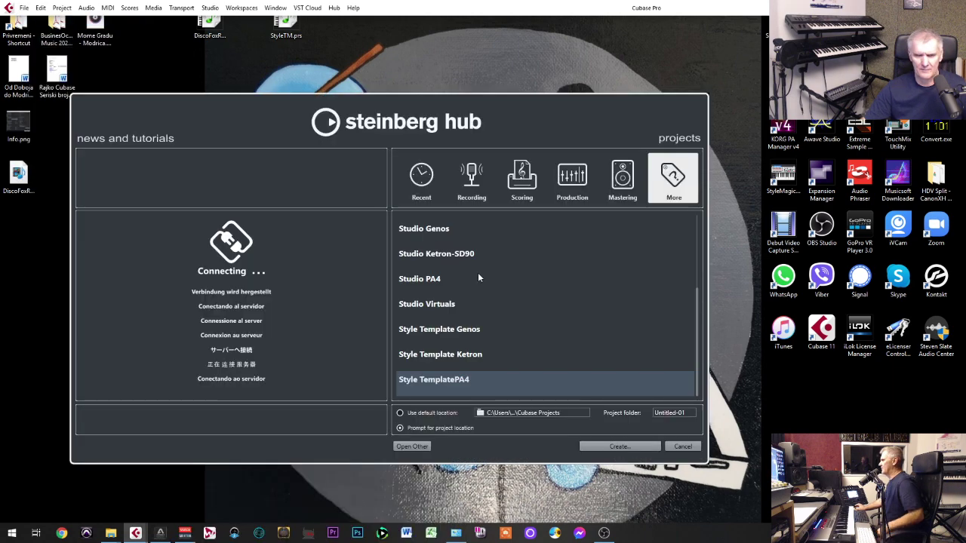
double_click(441, 333)
click(520, 303)
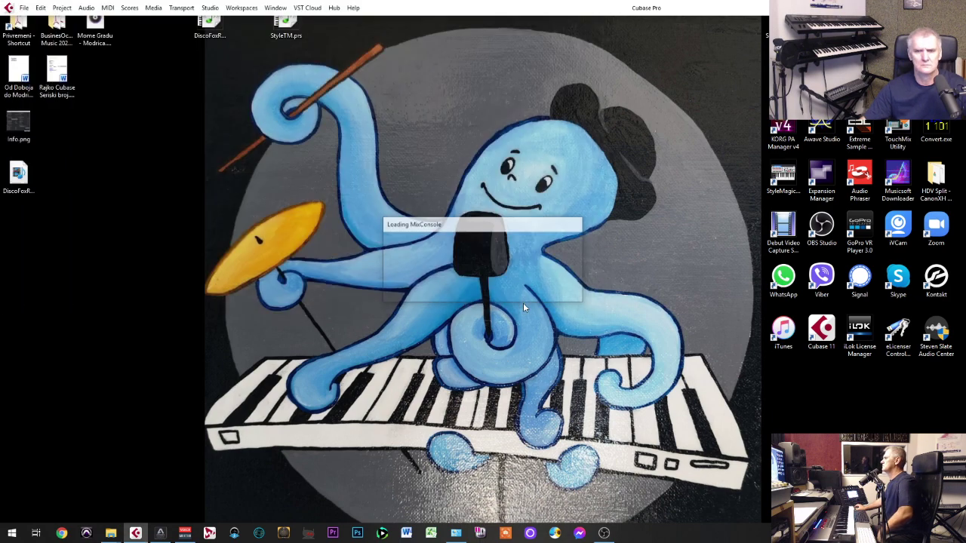
click(354, 259)
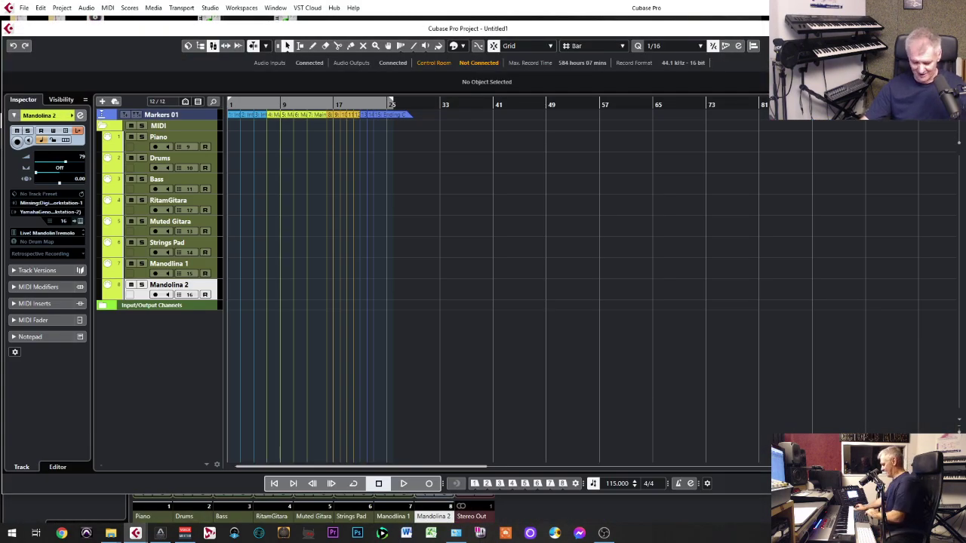
scroll(847, 393, up, 3)
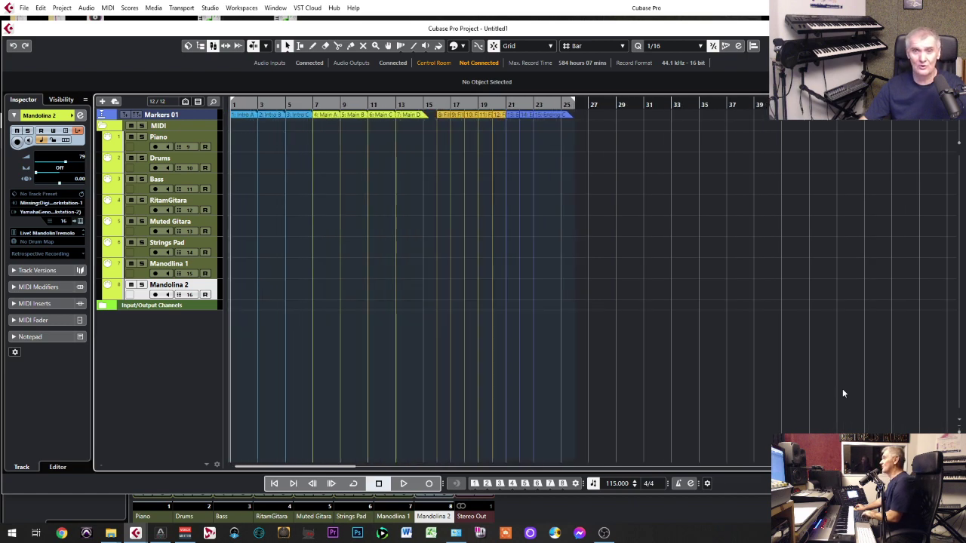
scroll(841, 389, up, 3)
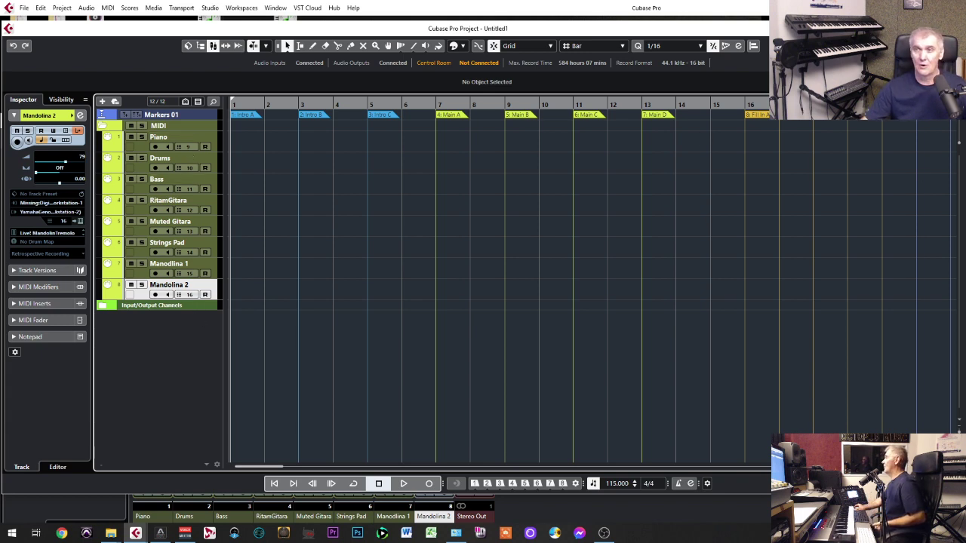
key(ctrl+w)
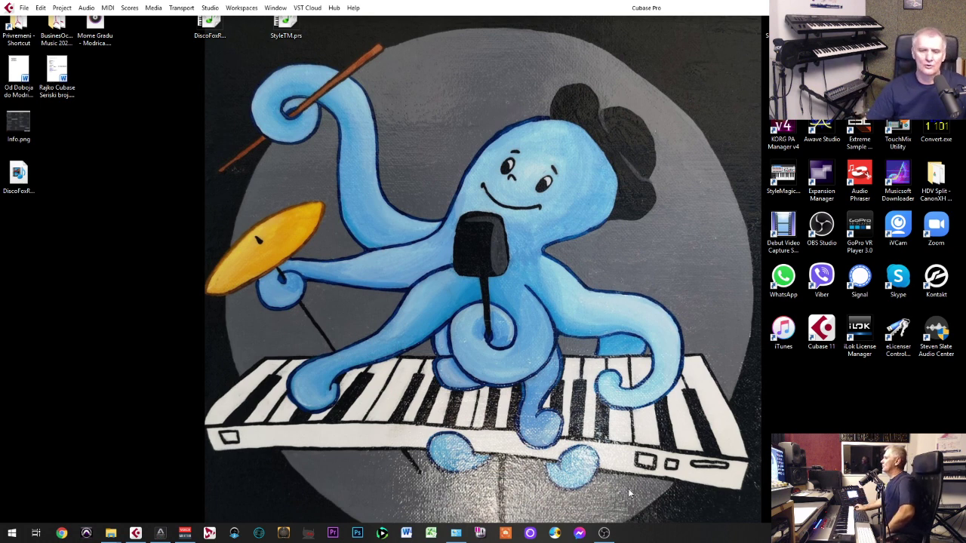
mouse_move(603, 534)
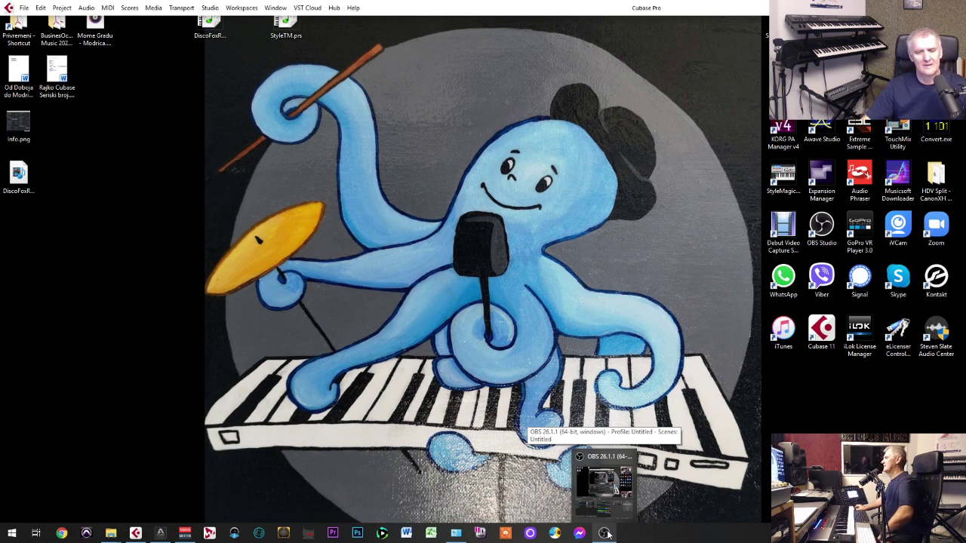
click(608, 533)
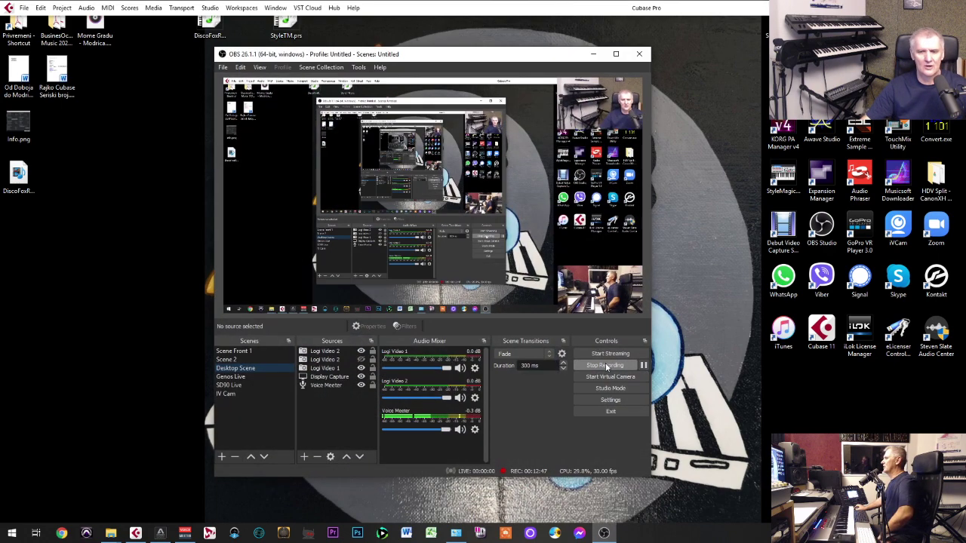